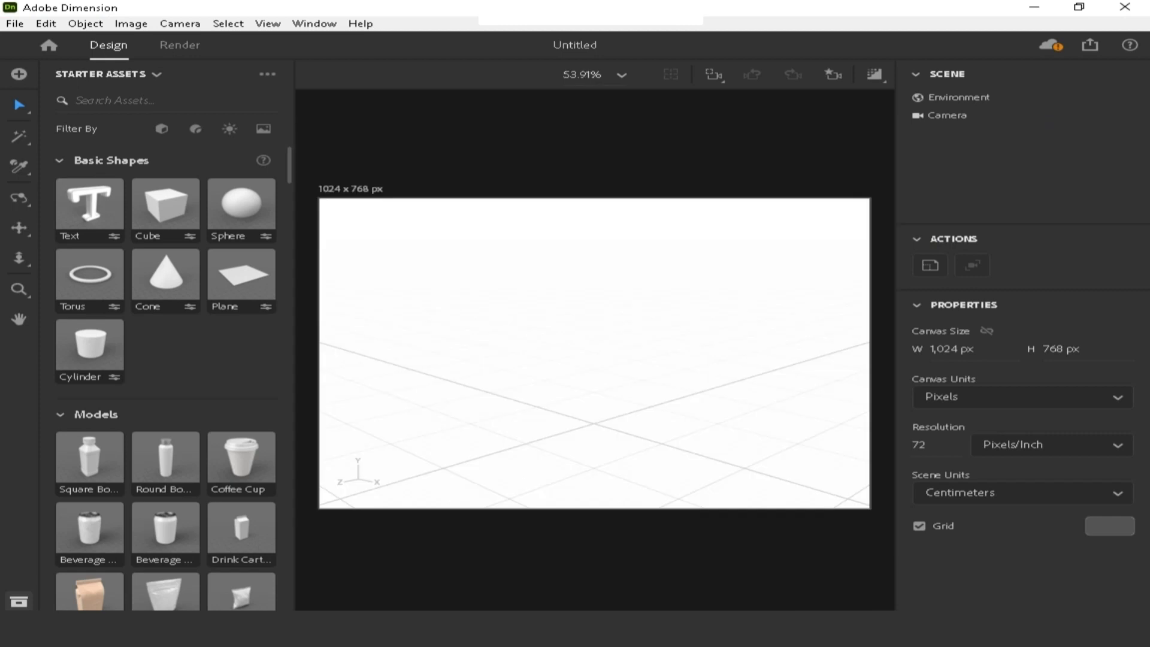
pyautogui.click(622, 74)
pyautogui.click(622, 75)
pyautogui.click(622, 74)
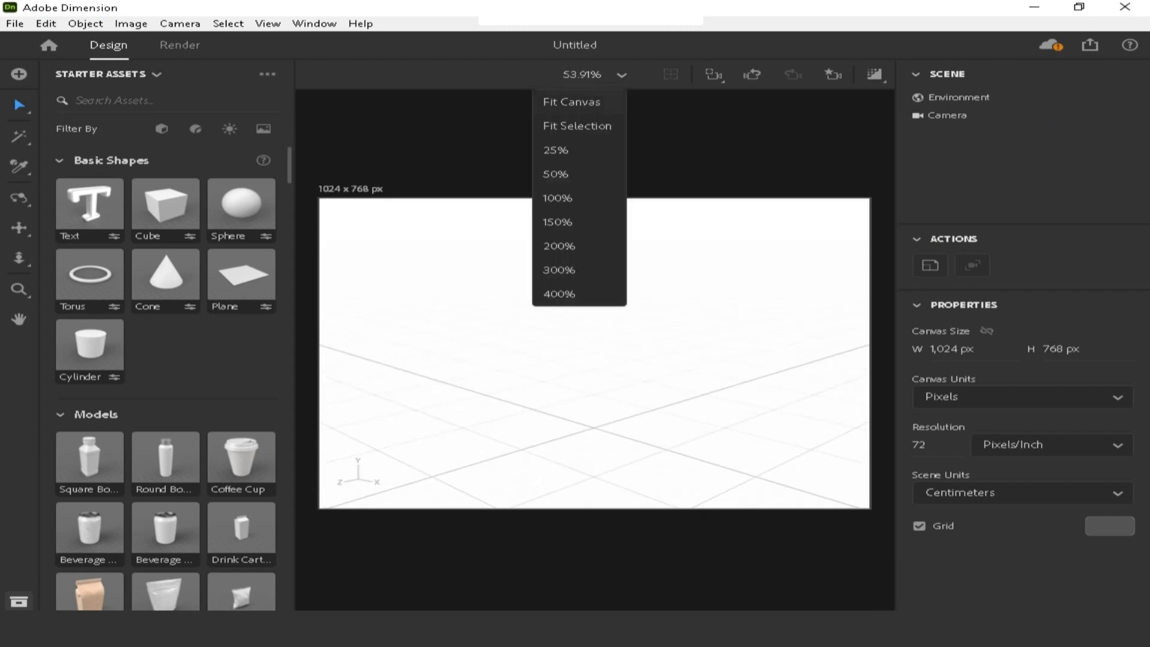
pyautogui.click(622, 75)
# Add a sphere from the basic shapes to the scene.
pyautogui.click(242, 207)
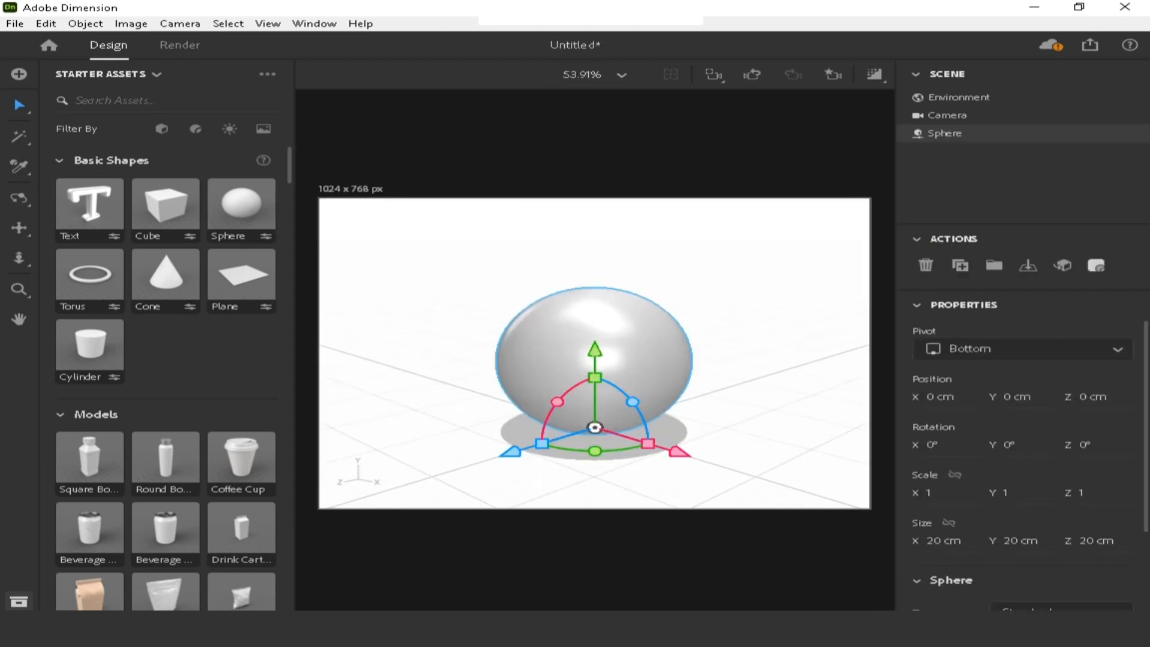
pyautogui.click(450, 276)
pyautogui.scroll(-3, 594, 353)
pyautogui.scroll(2, 594, 354)
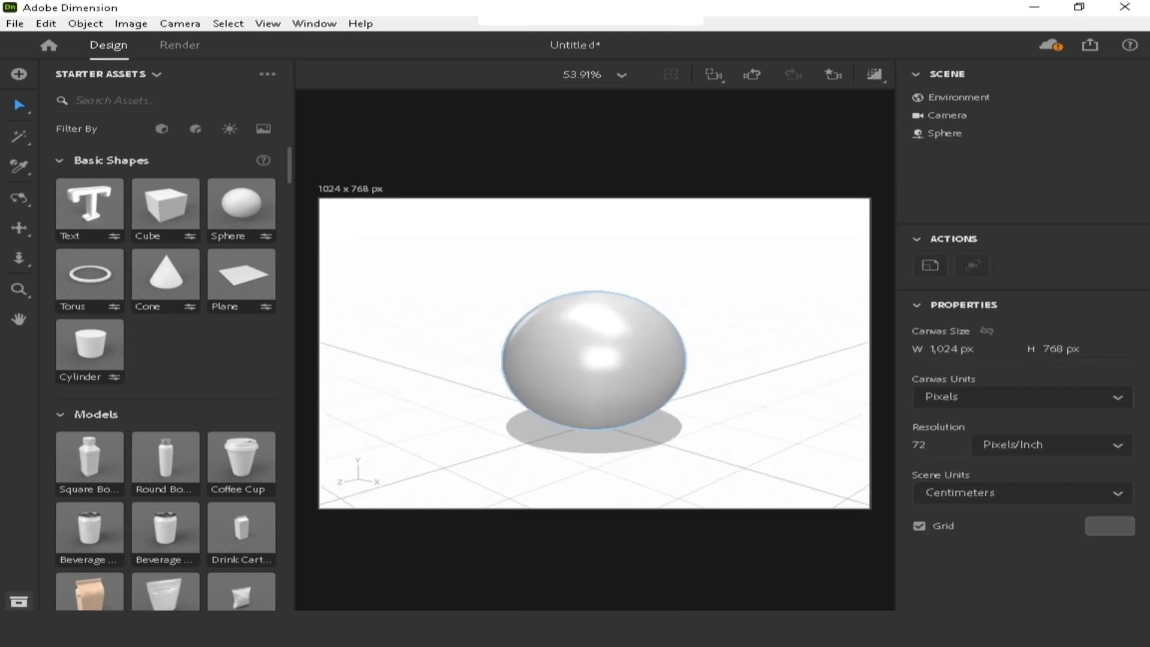
pyautogui.click(595, 346)
pyautogui.scroll(-2, 595, 346)
pyautogui.scroll(1, 595, 354)
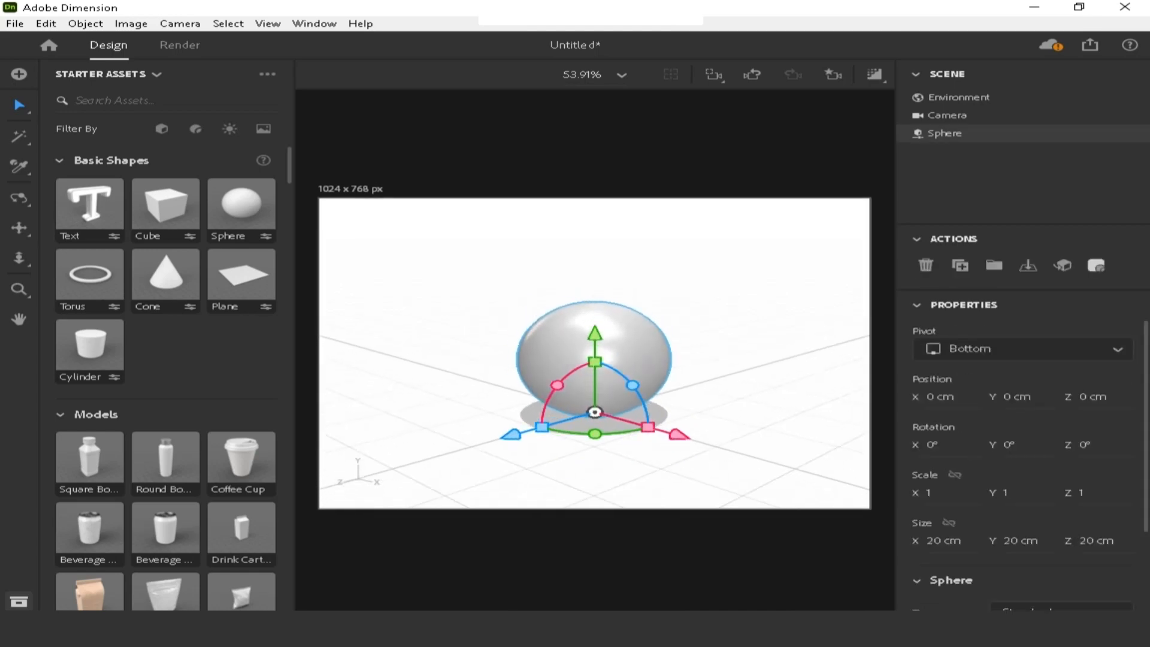
pyautogui.moveTo(596, 365); pyautogui.dragTo(646, 300)
pyautogui.hotkey('ctrl', 'z')
pyautogui.click(654, 303)
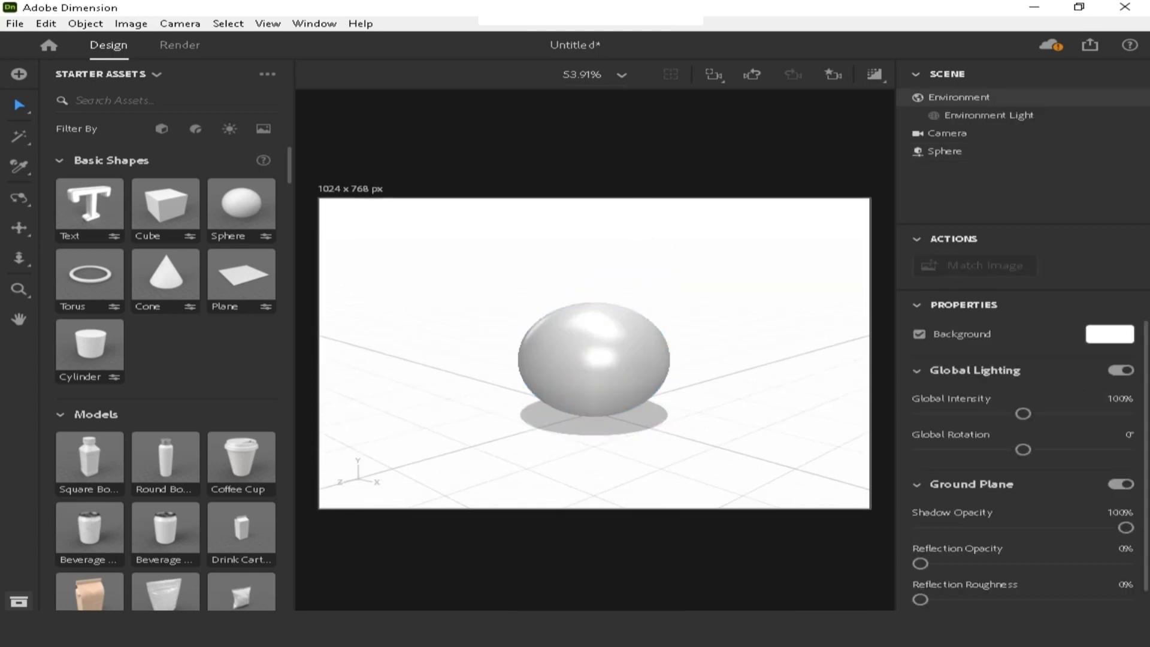
# Apply the world map image "output (1)" from Downloads as the base color of the sphere's default material.
pyautogui.scroll(3, 594, 354)
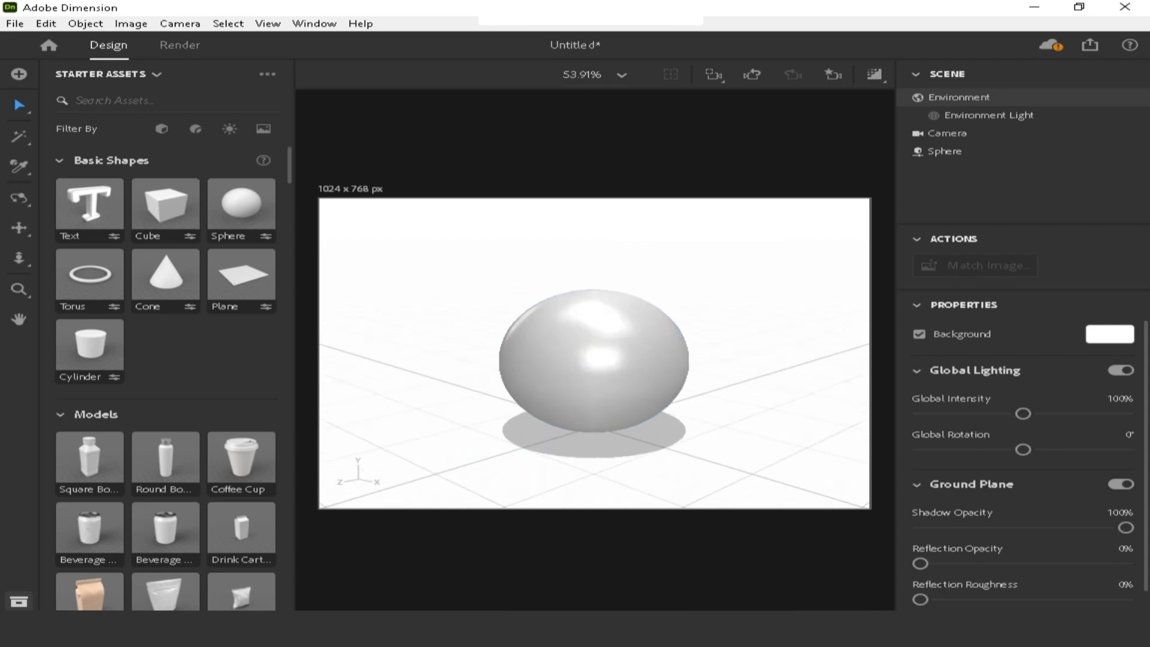
pyautogui.scroll(-2, 595, 360)
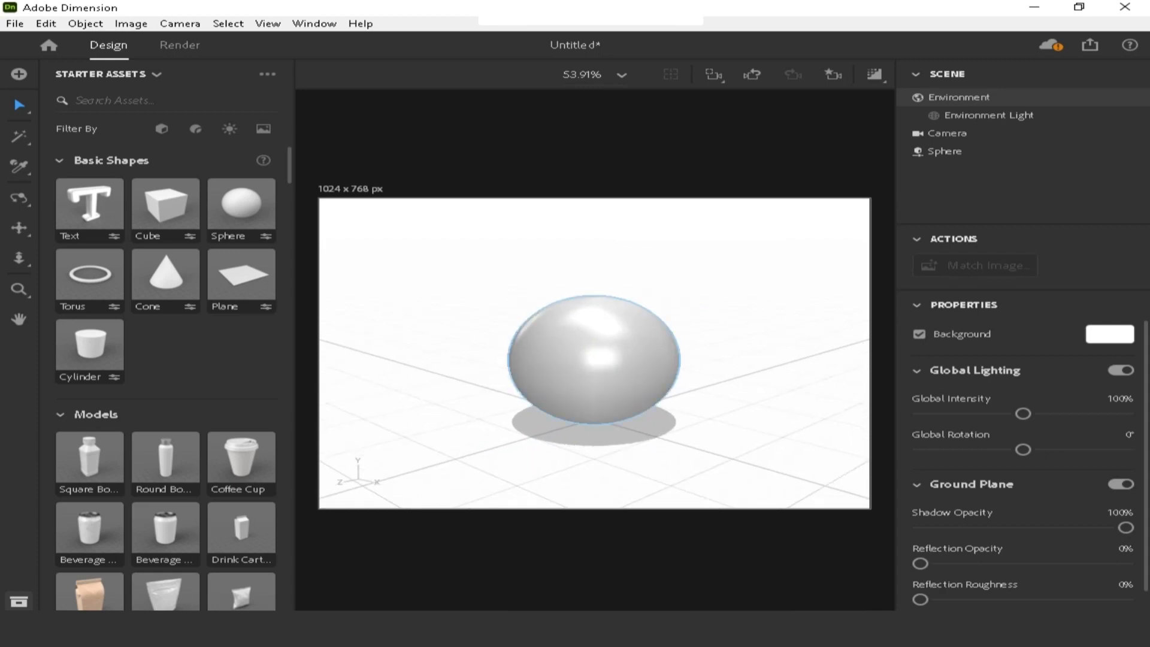
pyautogui.click(595, 360)
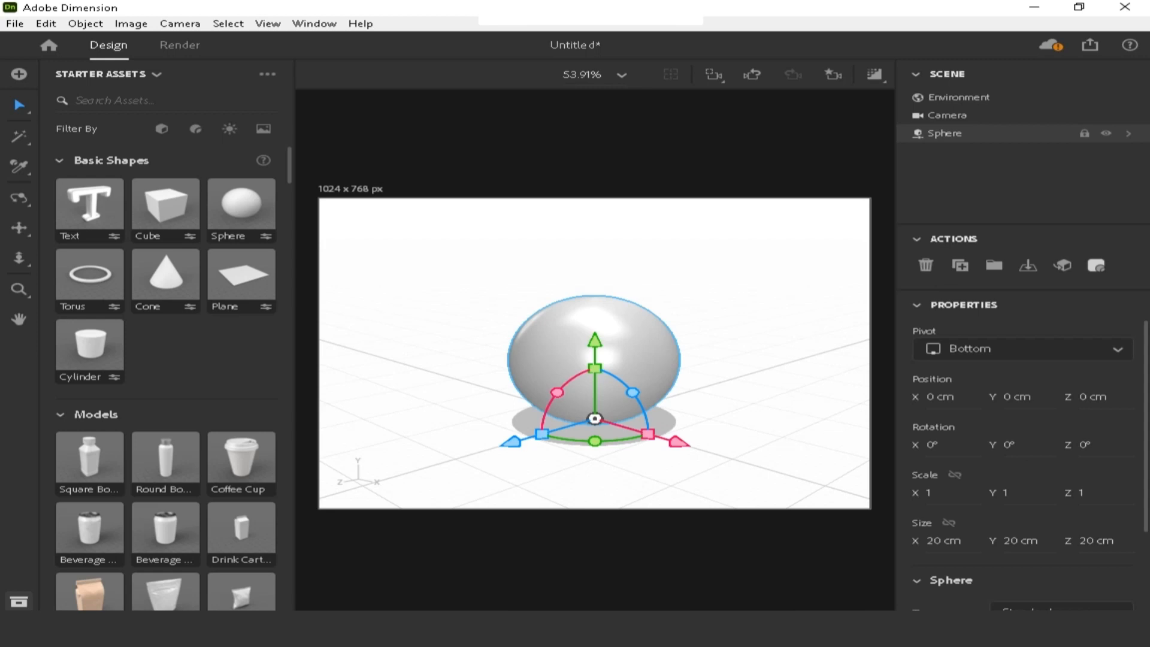
pyautogui.click(1129, 134)
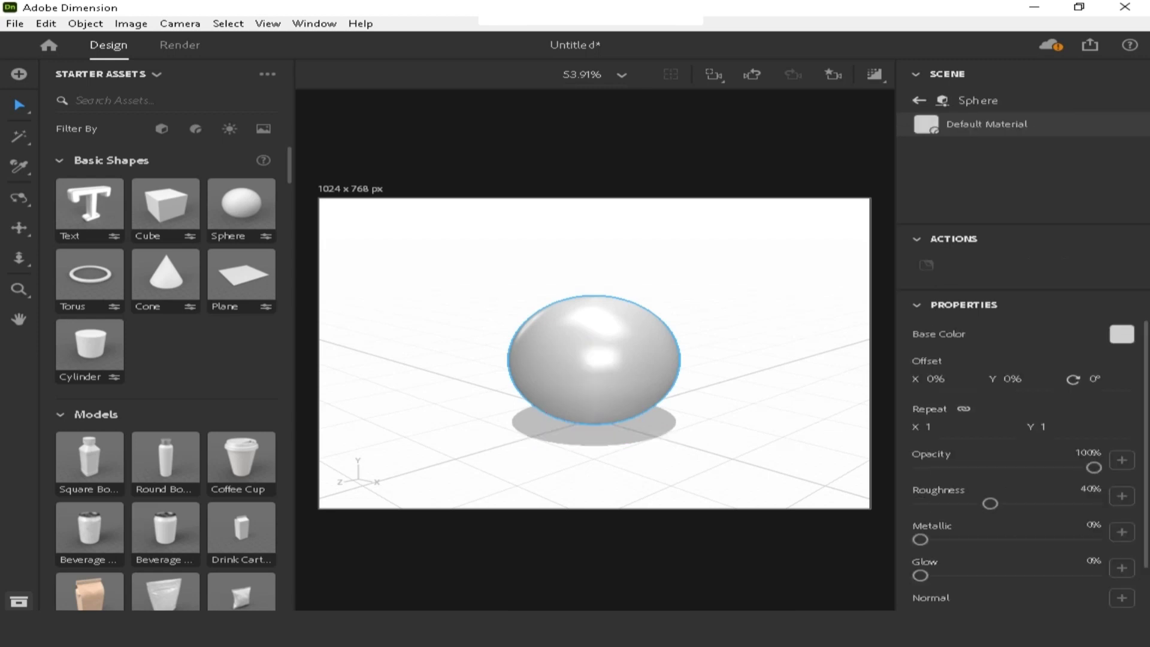
pyautogui.click(1122, 333)
pyautogui.click(910, 194)
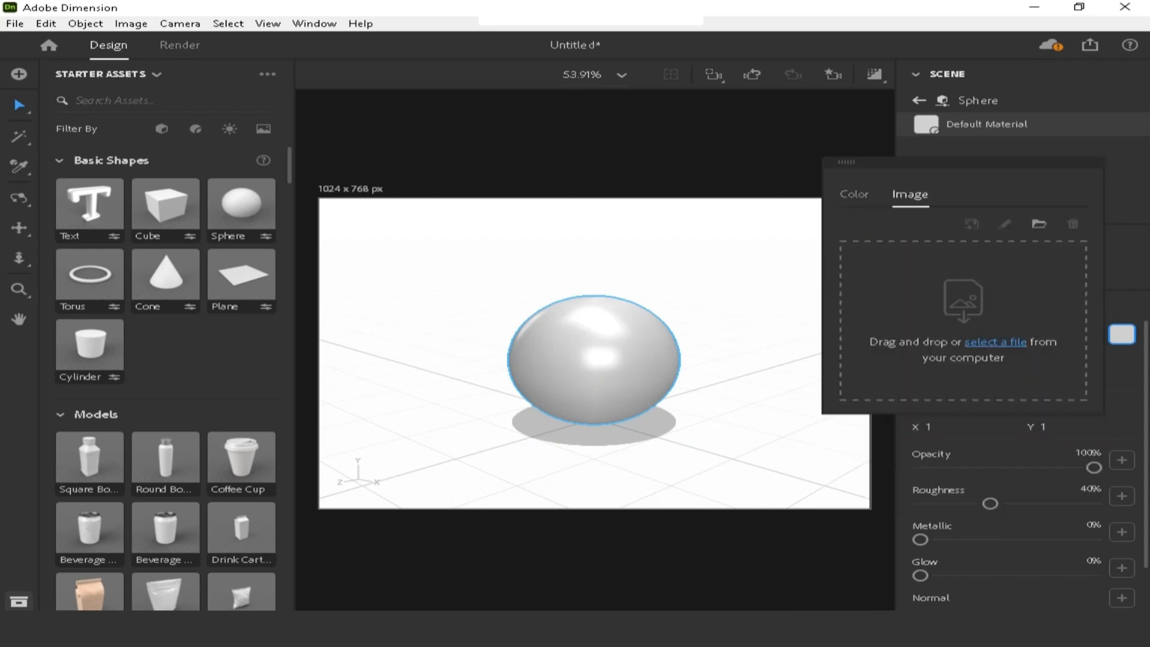
pyautogui.click(996, 342)
pyautogui.click(90, 176)
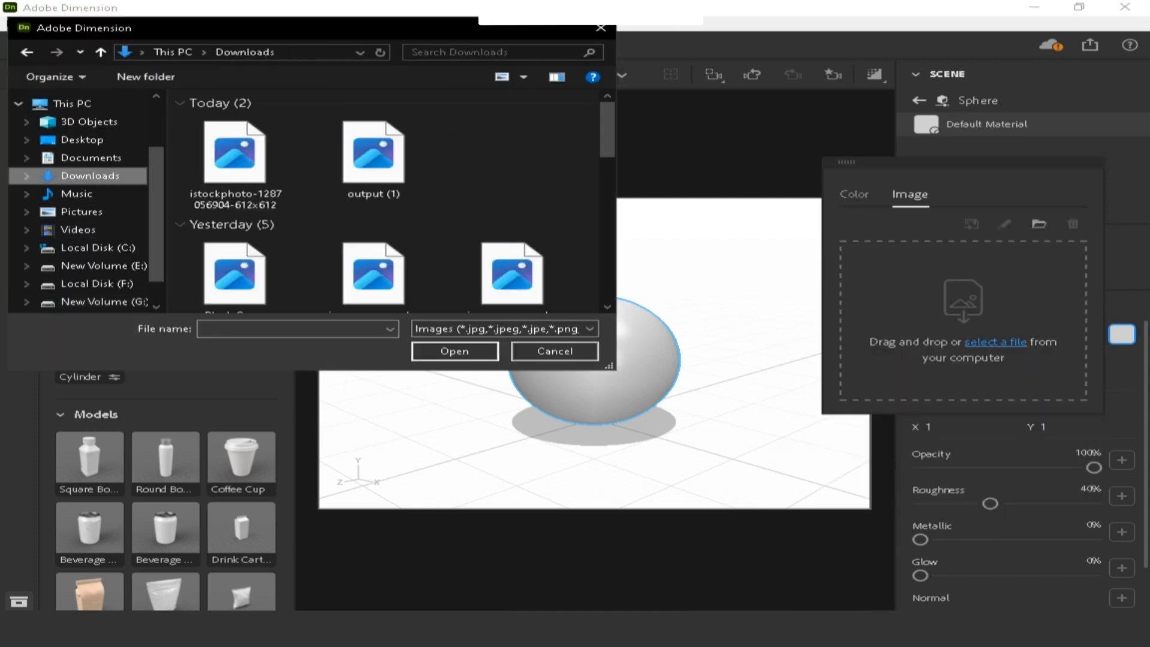
pyautogui.doubleClick(374, 158)
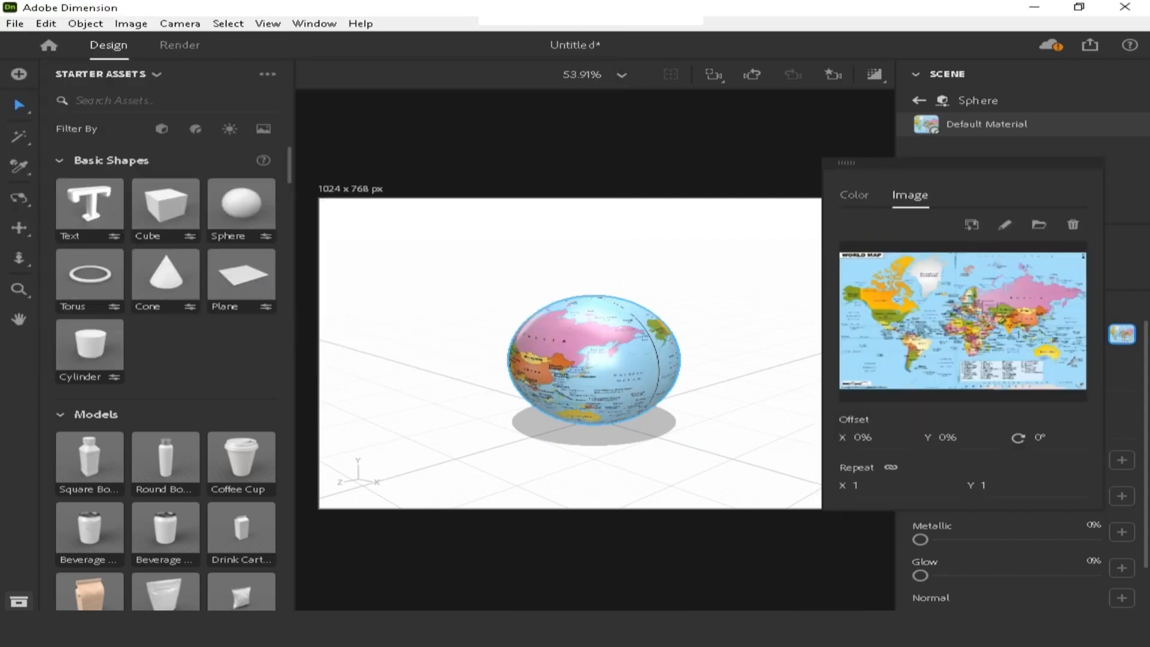
pyautogui.click(743, 269)
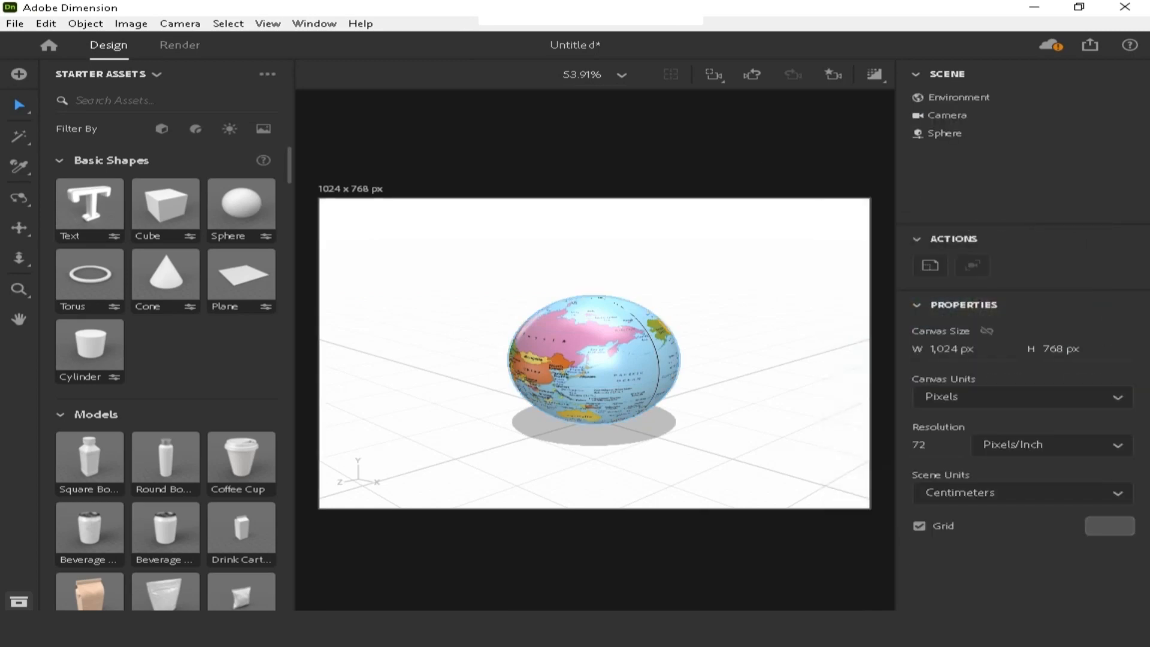
# Orbit the camera lower and around the globe so that Asia and Africa face the view.
pyautogui.scroll(3, 594, 361)
pyautogui.moveTo(563, 360); pyautogui.dragTo(647, 343, button='right')
pyautogui.scroll(-3, 635, 345)
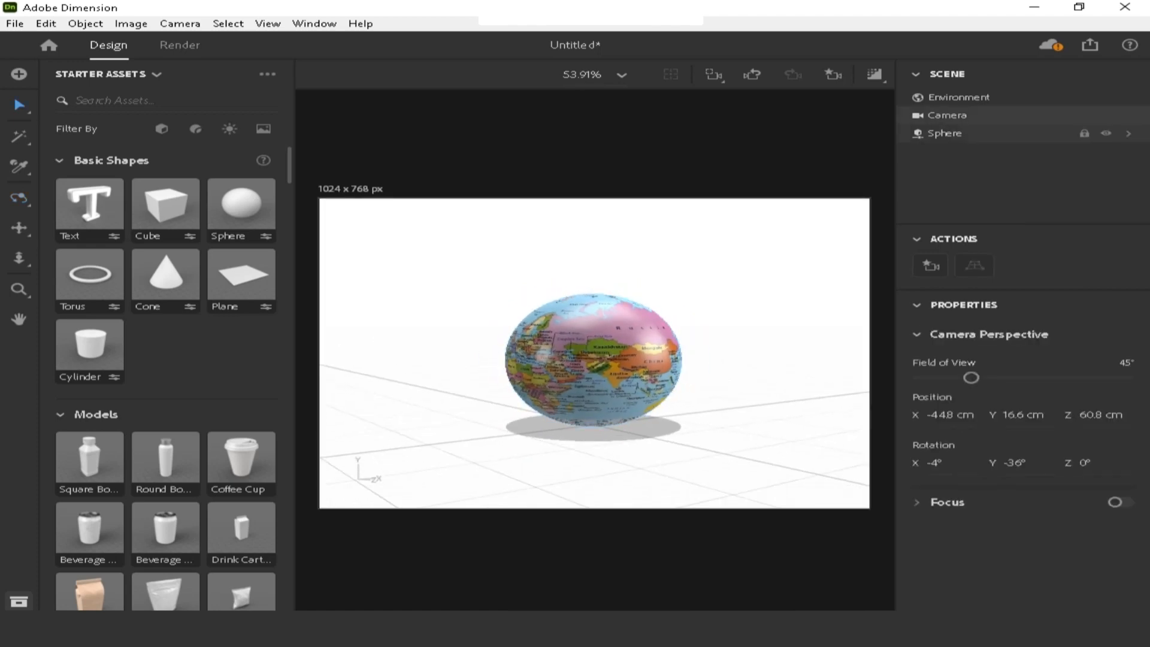
pyautogui.click(612, 355)
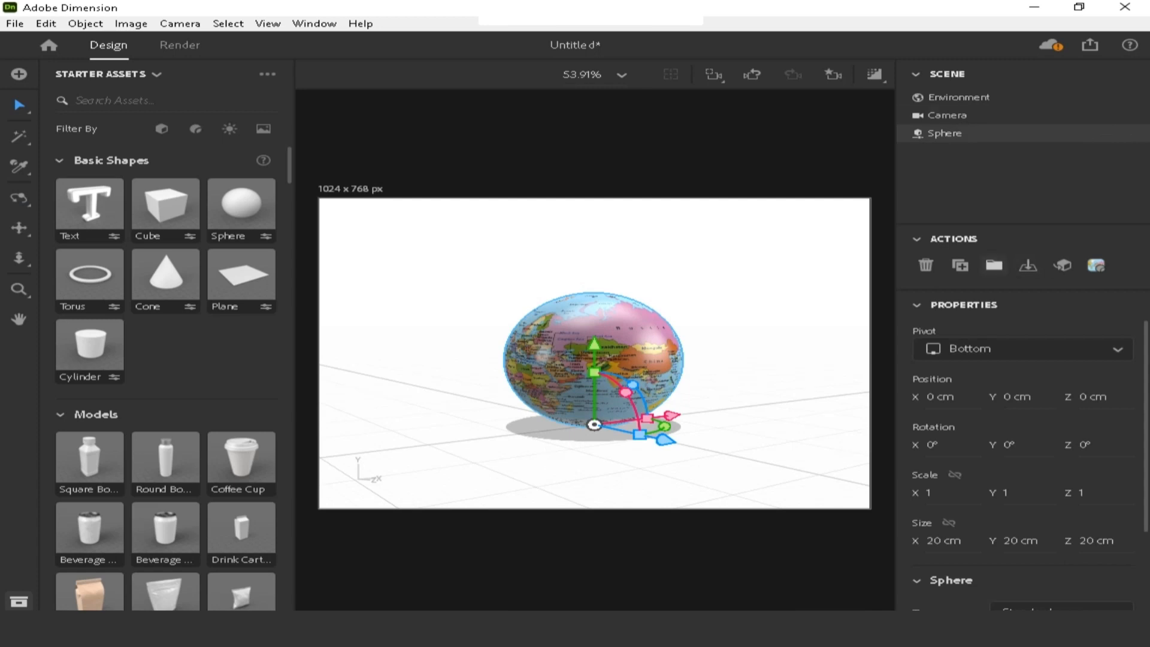
pyautogui.click(995, 265)
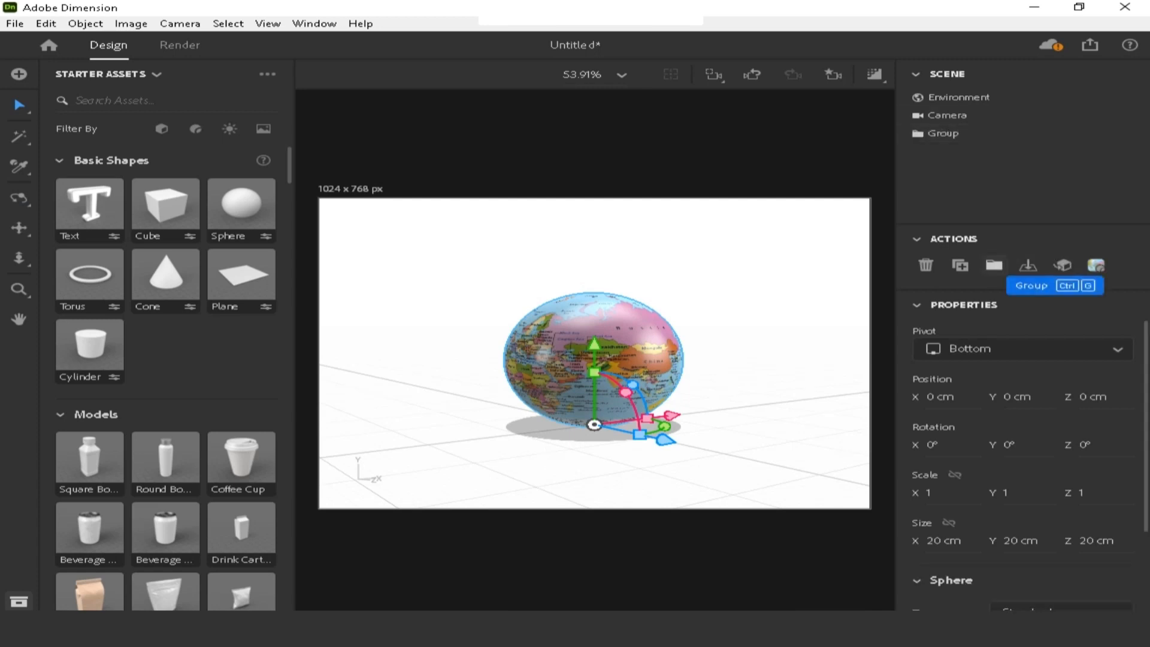
pyautogui.hotkey('ctrl', 'z')
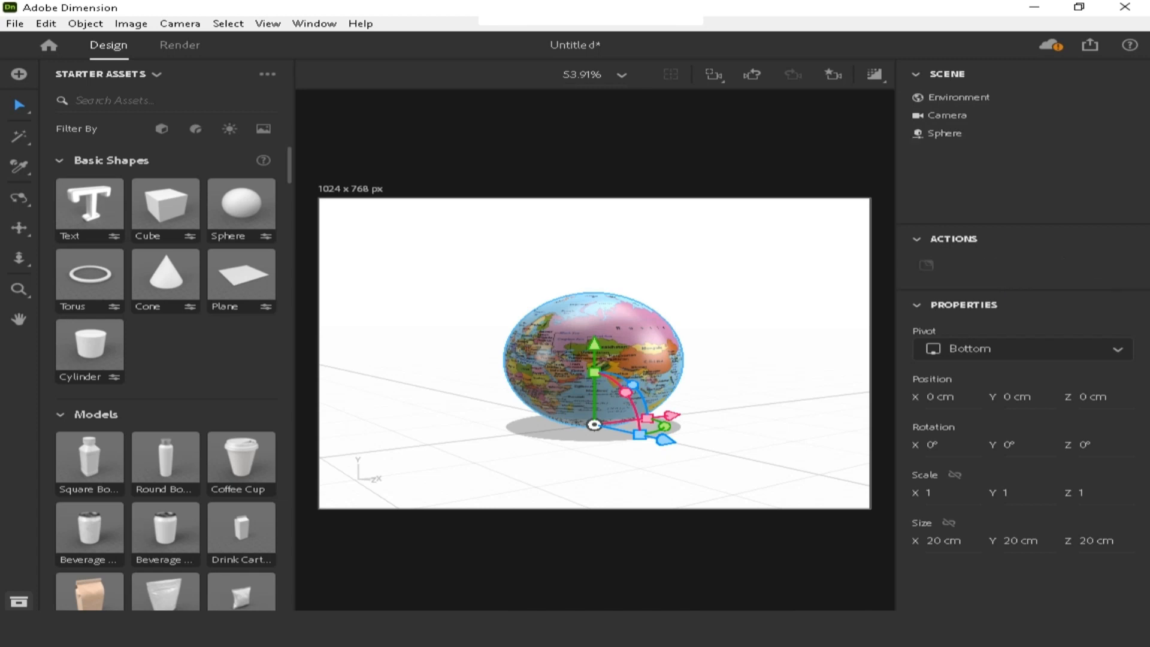
pyautogui.click(761, 312)
# Move the globe far back along the ground plane to clear the center of the scene.
pyautogui.moveTo(600, 360); pyautogui.dragTo(608, 352, button='middle')
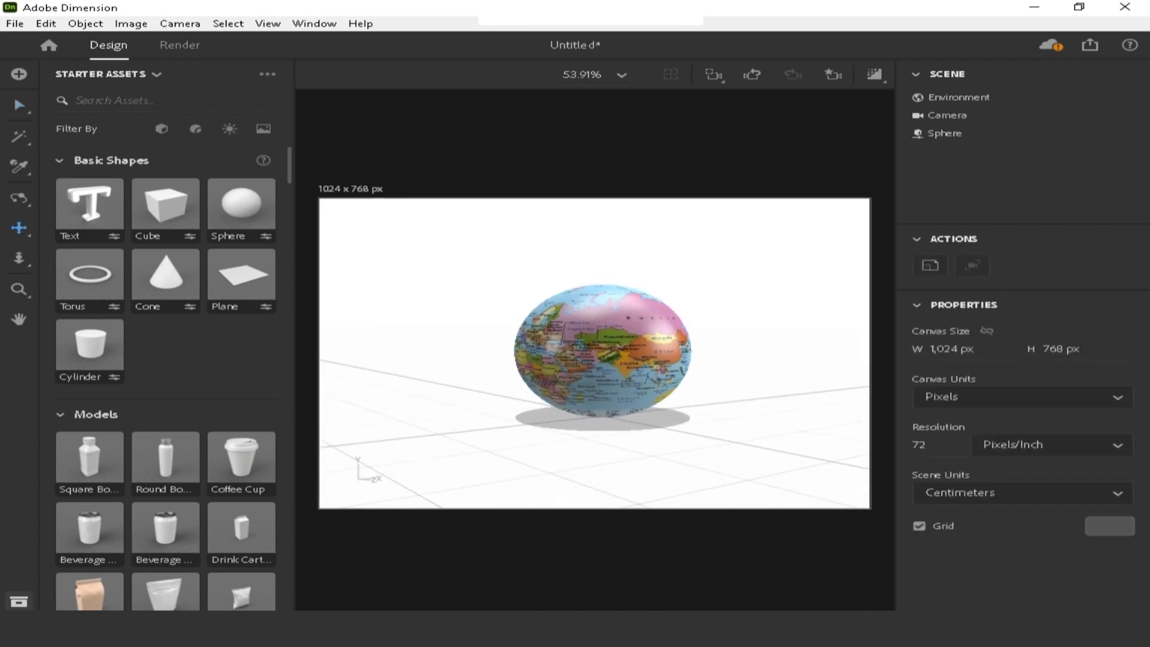
pyautogui.moveTo(605, 354)
pyautogui.mouseDown(button='right')
pyautogui.moveTo(539, 383)
pyautogui.moveTo(590, 365)
pyautogui.mouseUp(button='right')
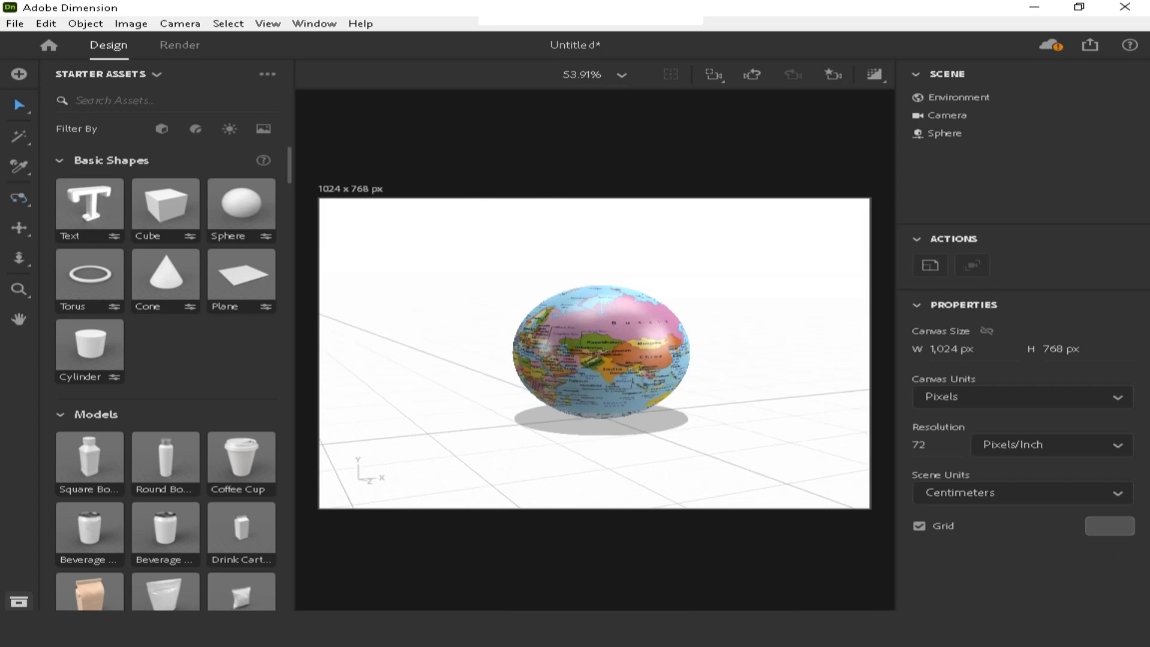
pyautogui.click(959, 98)
pyautogui.moveTo(1023, 449)
pyautogui.mouseDown()
pyautogui.moveTo(920, 449)
pyautogui.moveTo(1023, 450)
pyautogui.mouseUp()
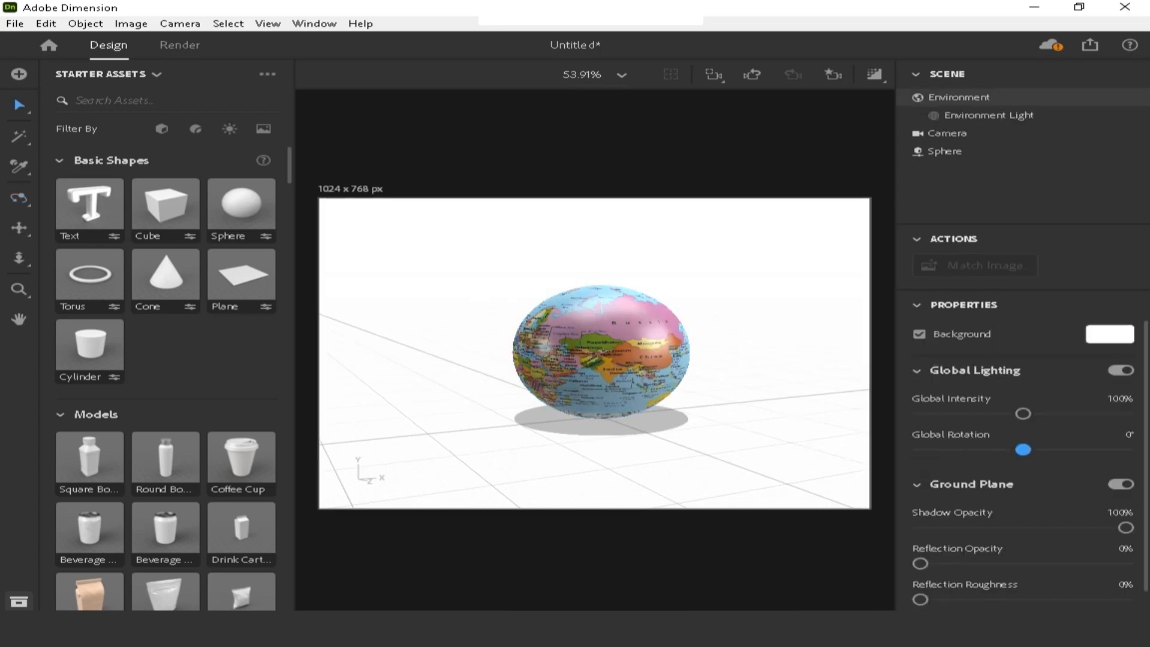
pyautogui.click(773, 359)
pyautogui.scroll(-3, 599, 353)
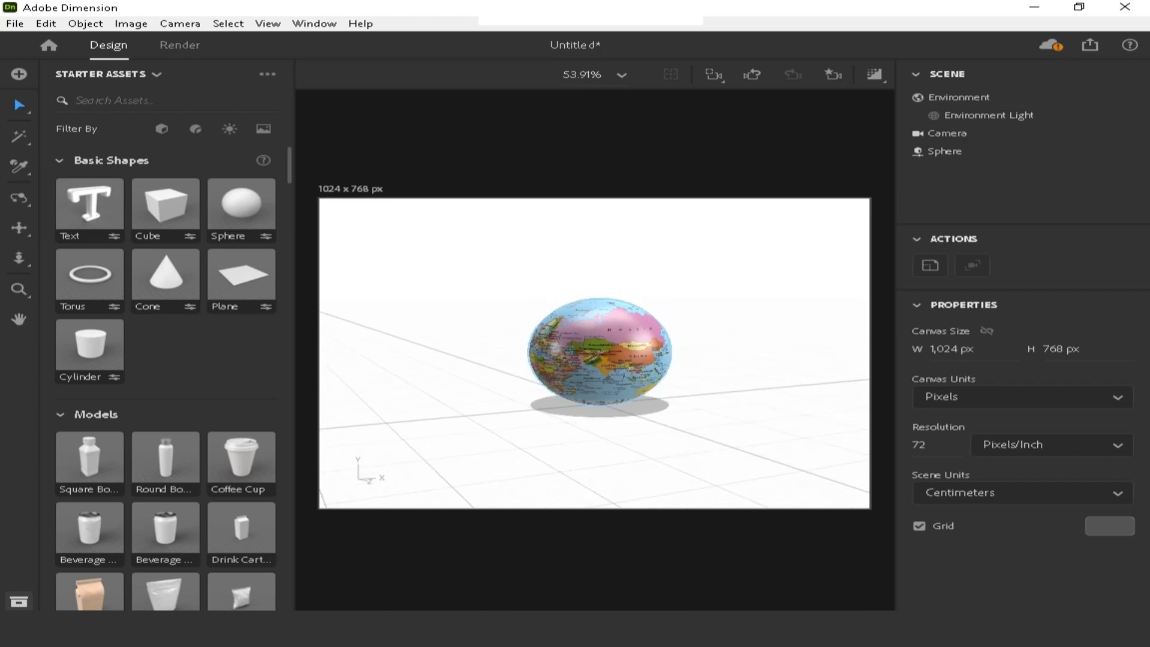
pyautogui.scroll(-1, 614, 350)
pyautogui.moveTo(614, 350); pyautogui.dragTo(695, 308)
pyautogui.click(959, 97)
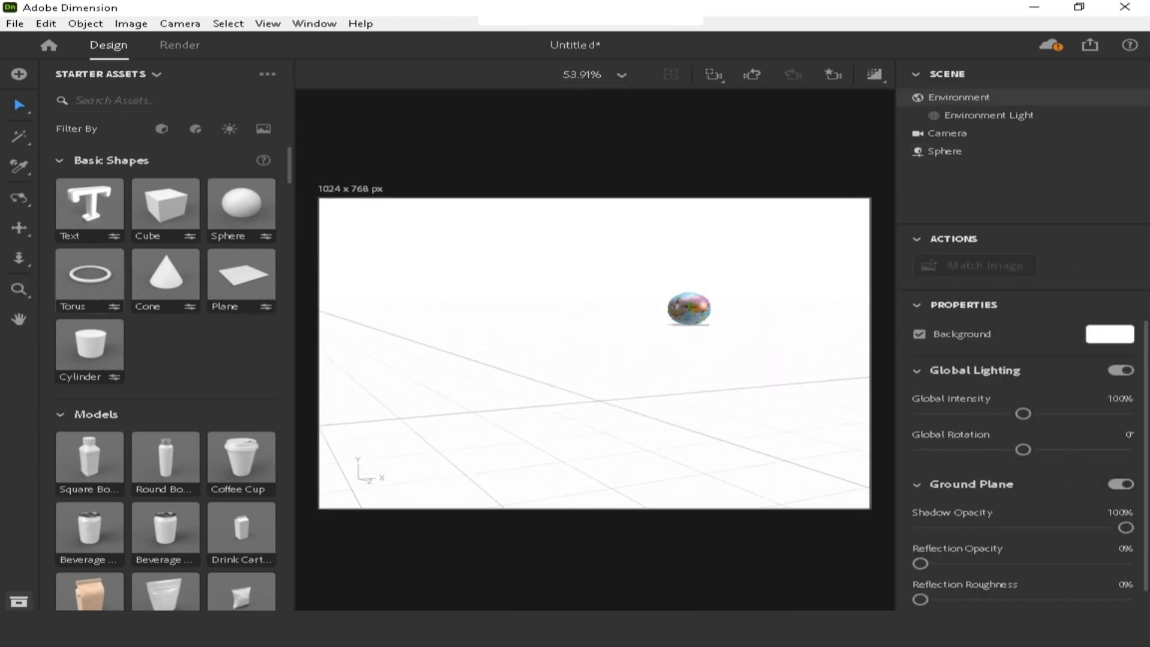
# Add a torus to the scene and rotate it to about 45° on X and -6° on Y.
pyautogui.click(90, 275)
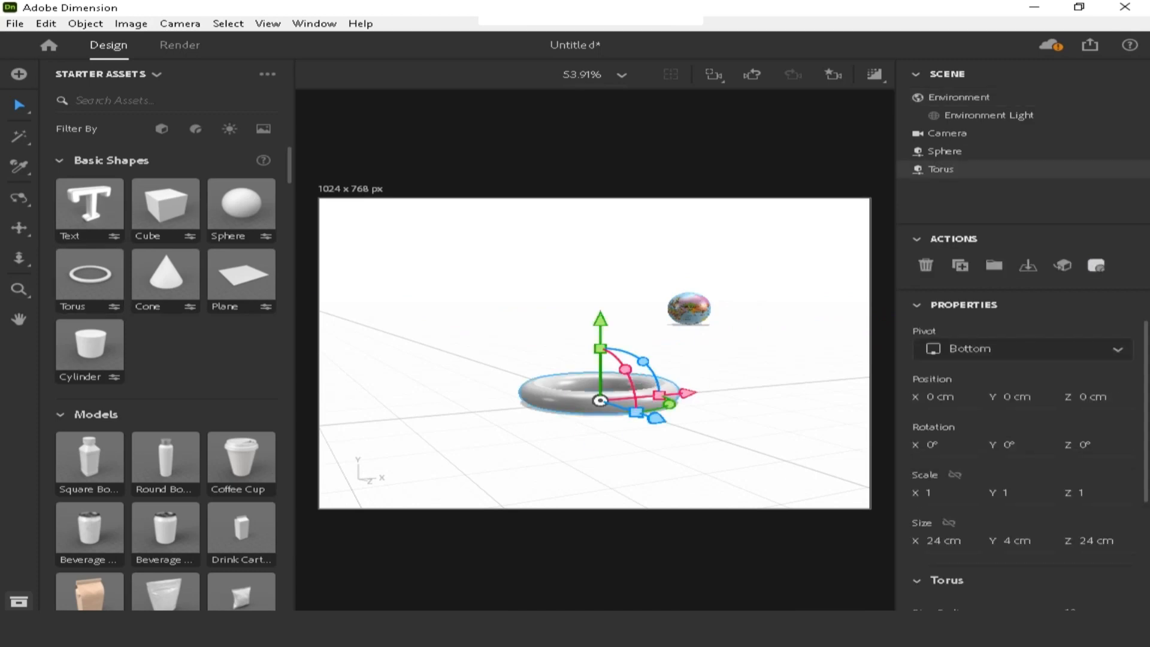
pyautogui.moveTo(670, 404); pyautogui.dragTo(667, 406)
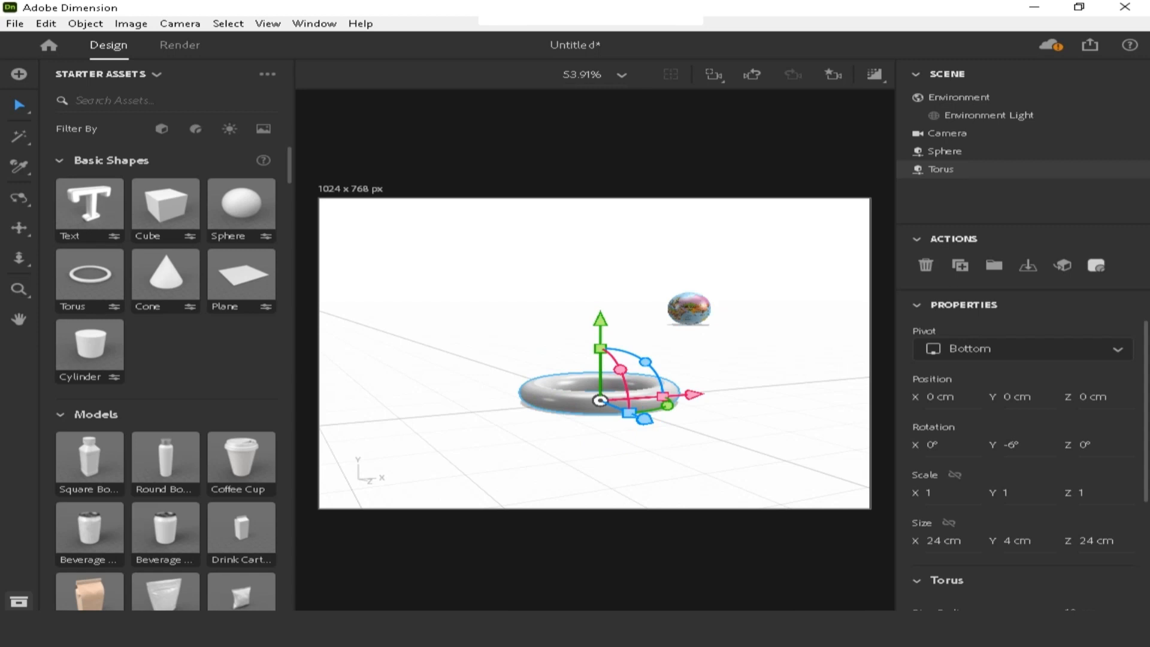
pyautogui.moveTo(621, 370); pyautogui.dragTo(631, 413)
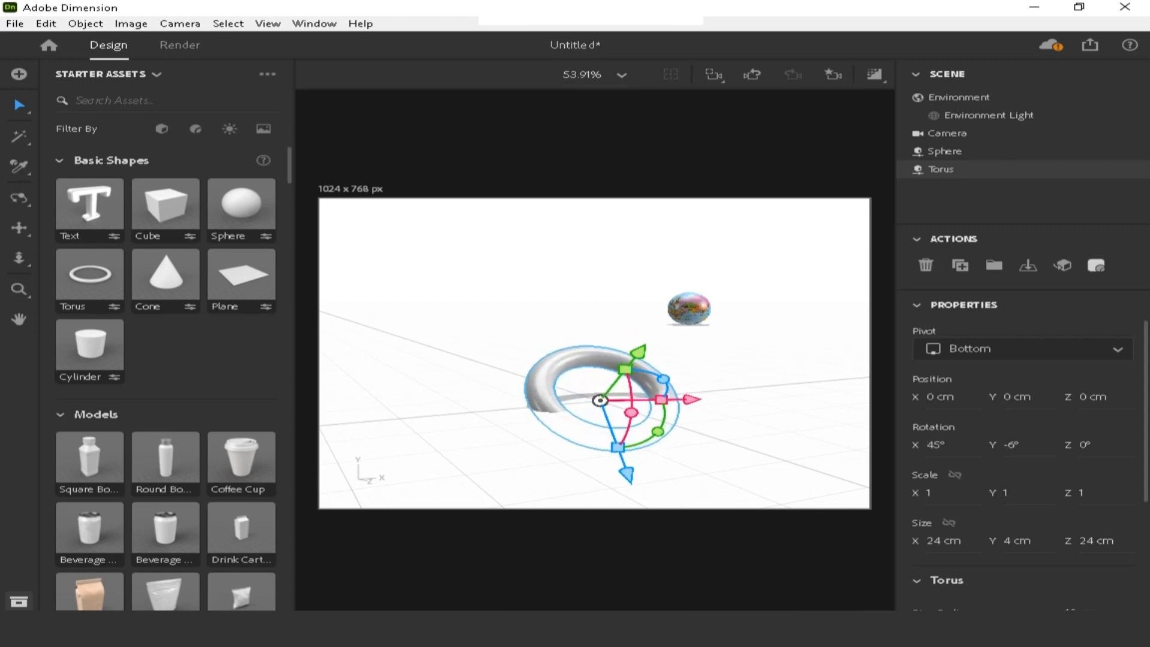
# Set the torus's X rotation to 90° and move the upright ring onto the ground.
pyautogui.click(936, 446)
pyautogui.press('Return')
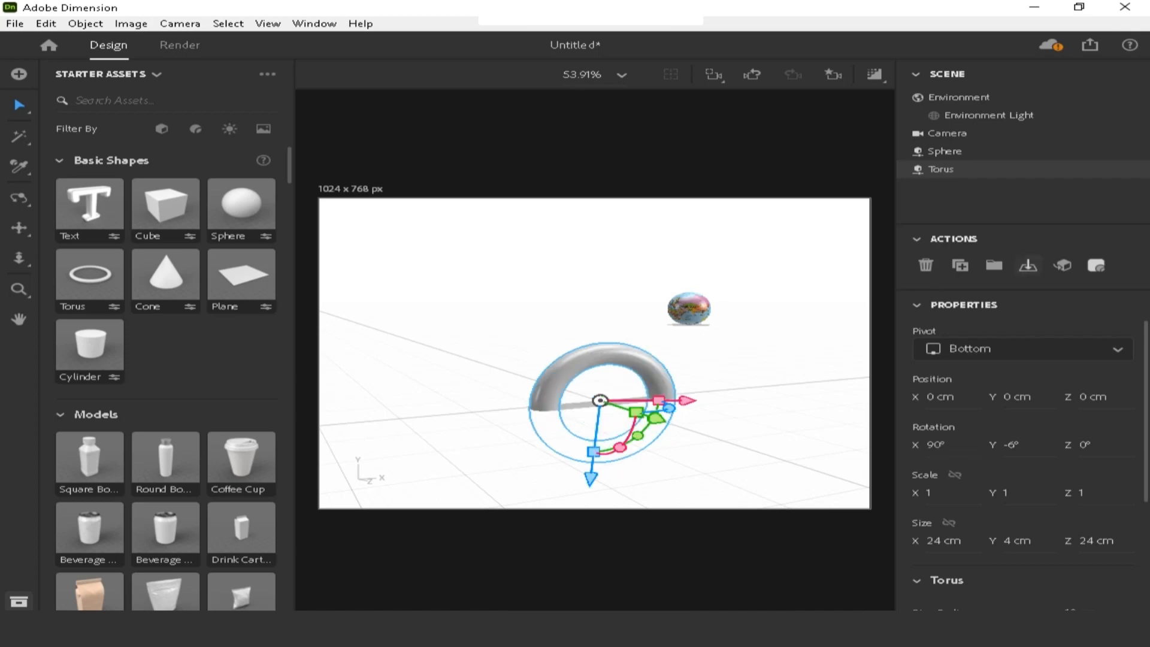
pyautogui.click(1028, 266)
pyautogui.click(737, 414)
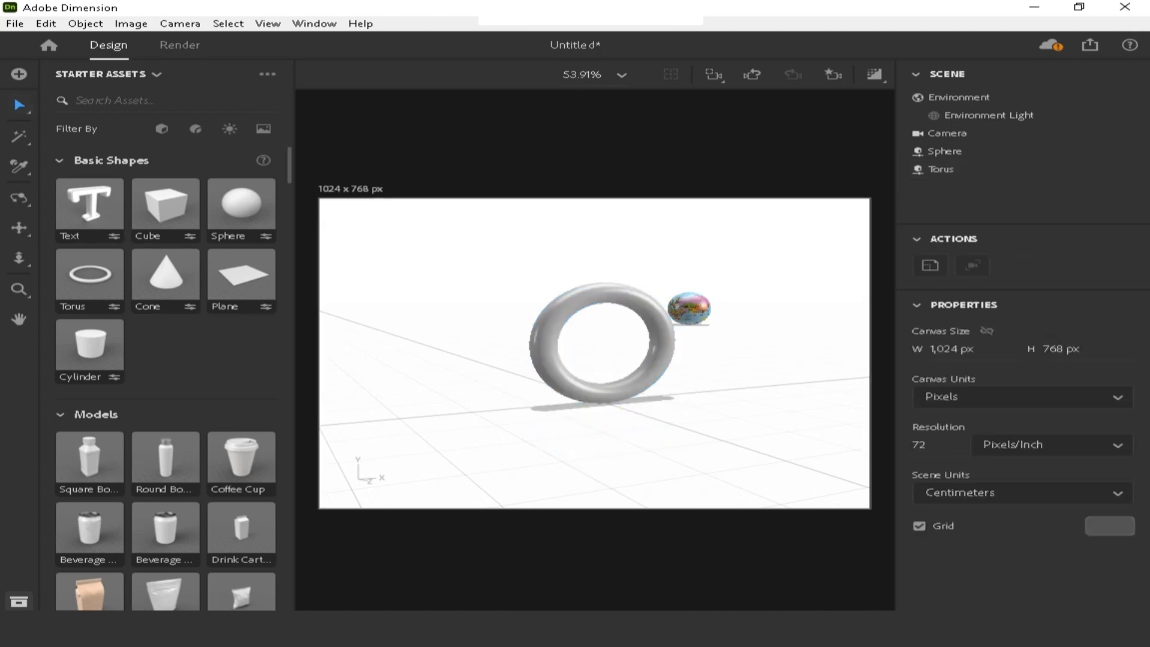
# Move the globe behind the ring's opening, to about X 7.9 cm and Z -13.3 cm.
pyautogui.scroll(5, 605, 353)
pyautogui.scroll(-3, 605, 354)
pyautogui.scroll(5, 605, 353)
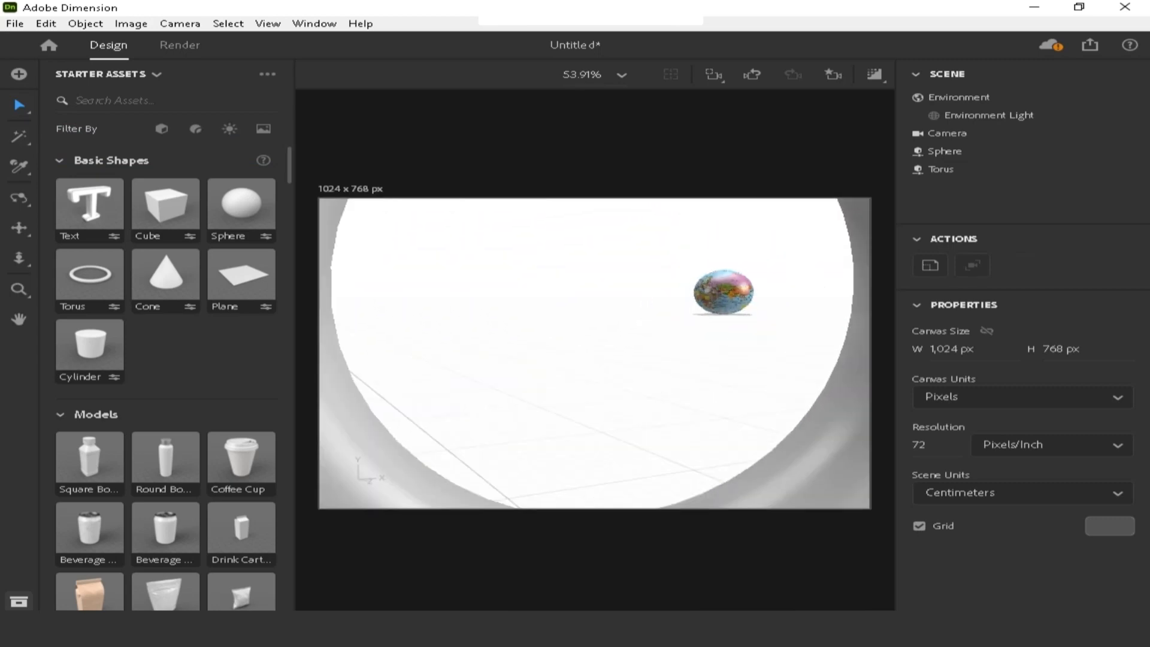
pyautogui.scroll(-5, 605, 354)
pyautogui.scroll(-4, 606, 353)
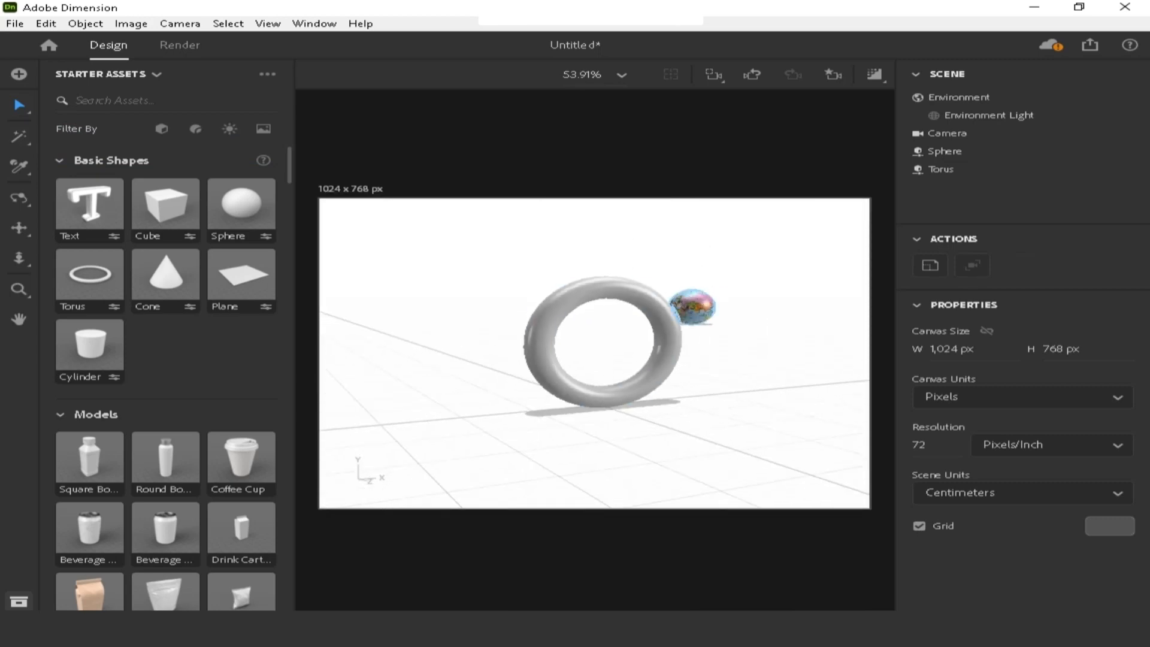
pyautogui.moveTo(697, 305); pyautogui.dragTo(611, 338)
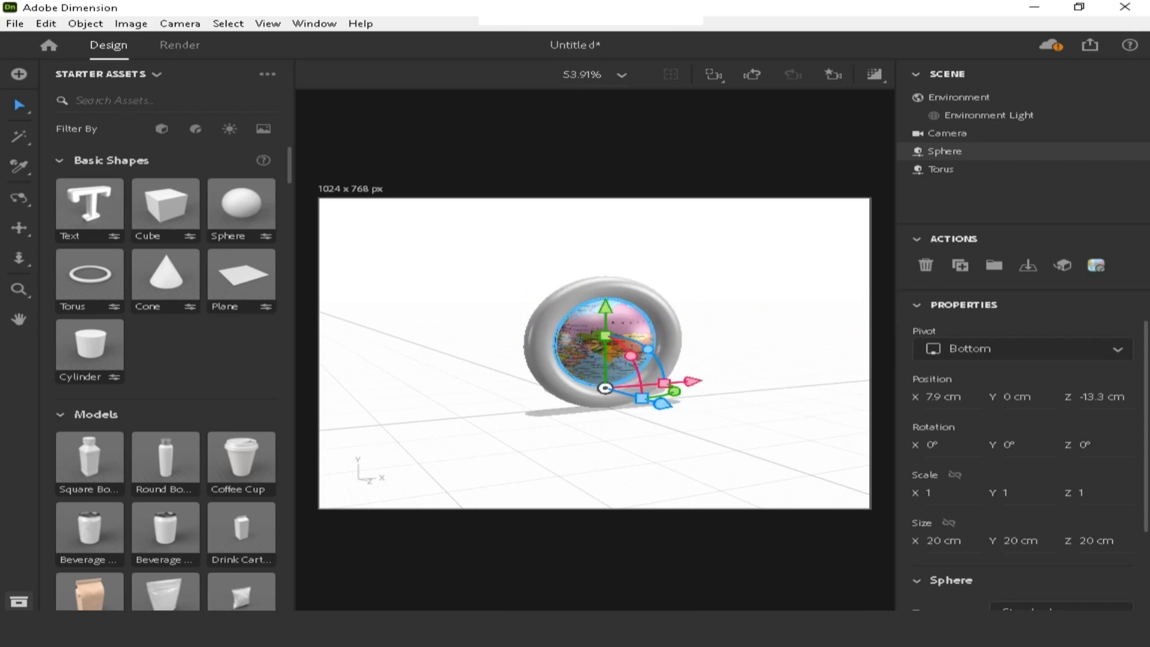
# View the scene from the side and move the globe into the ring, to about X 2.4 cm and Z 1.3 cm.
pyautogui.click(737, 414)
pyautogui.scroll(3, 606, 354)
pyautogui.scroll(-2, 605, 353)
pyautogui.moveTo(605, 383); pyautogui.dragTo(707, 412, button='right')
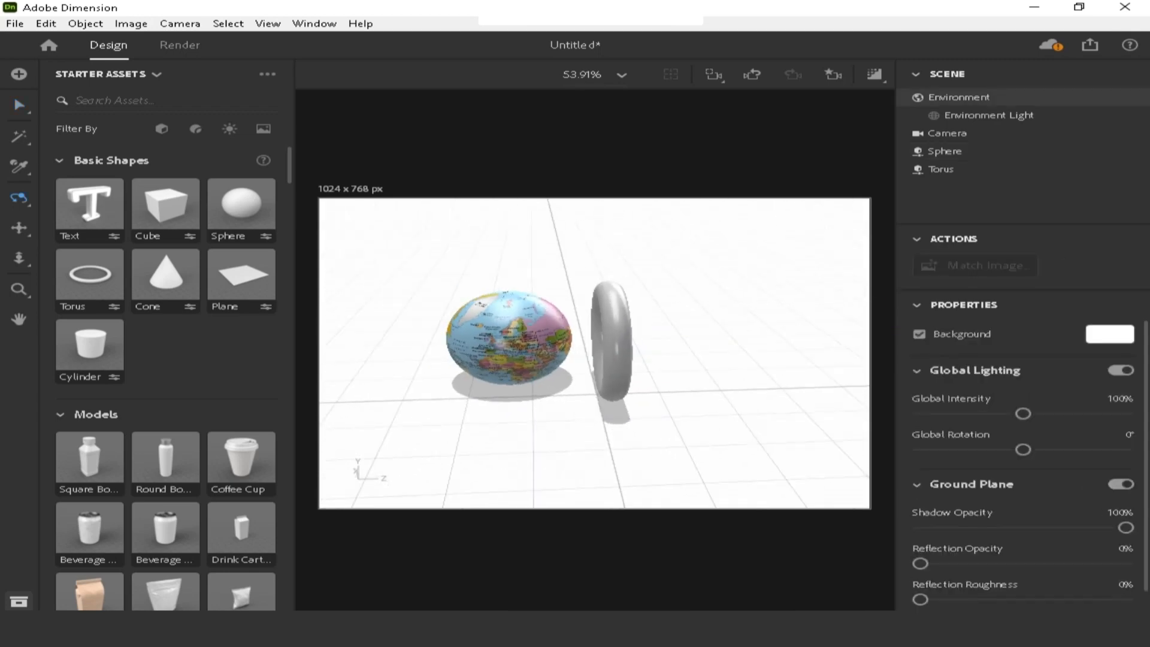
pyautogui.scroll(3, 595, 354)
pyautogui.moveTo(503, 333); pyautogui.dragTo(622, 342)
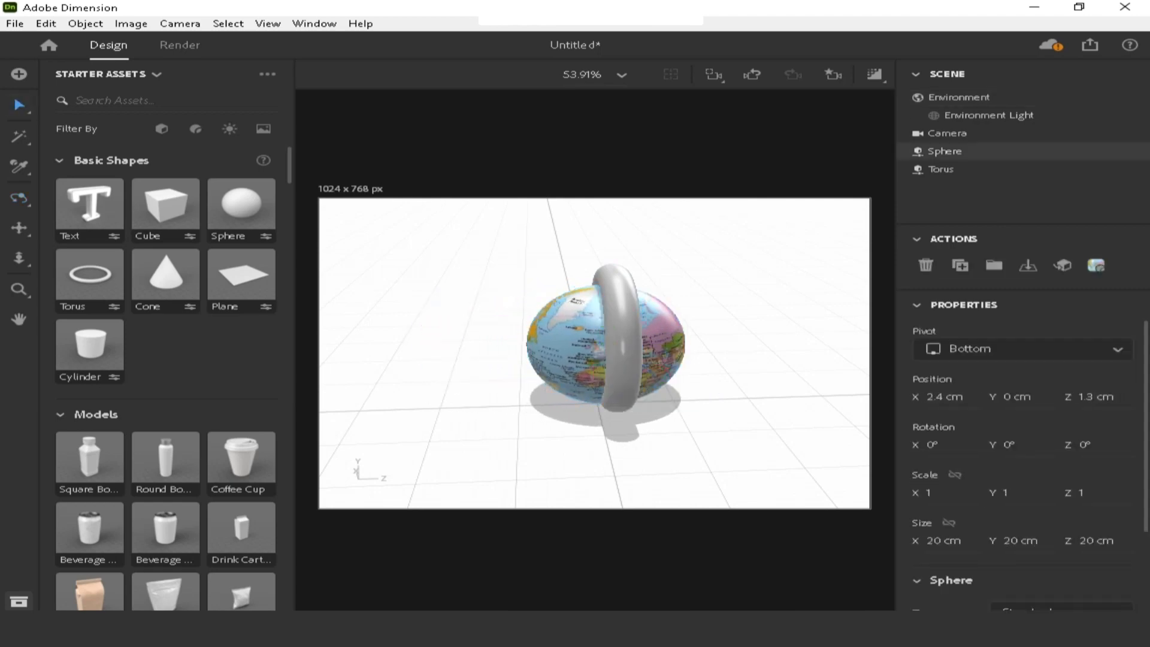
# View the ring from the front and scale the globe uniformly to 0.9.
pyautogui.moveTo(760, 413); pyautogui.dragTo(581, 392, button='right')
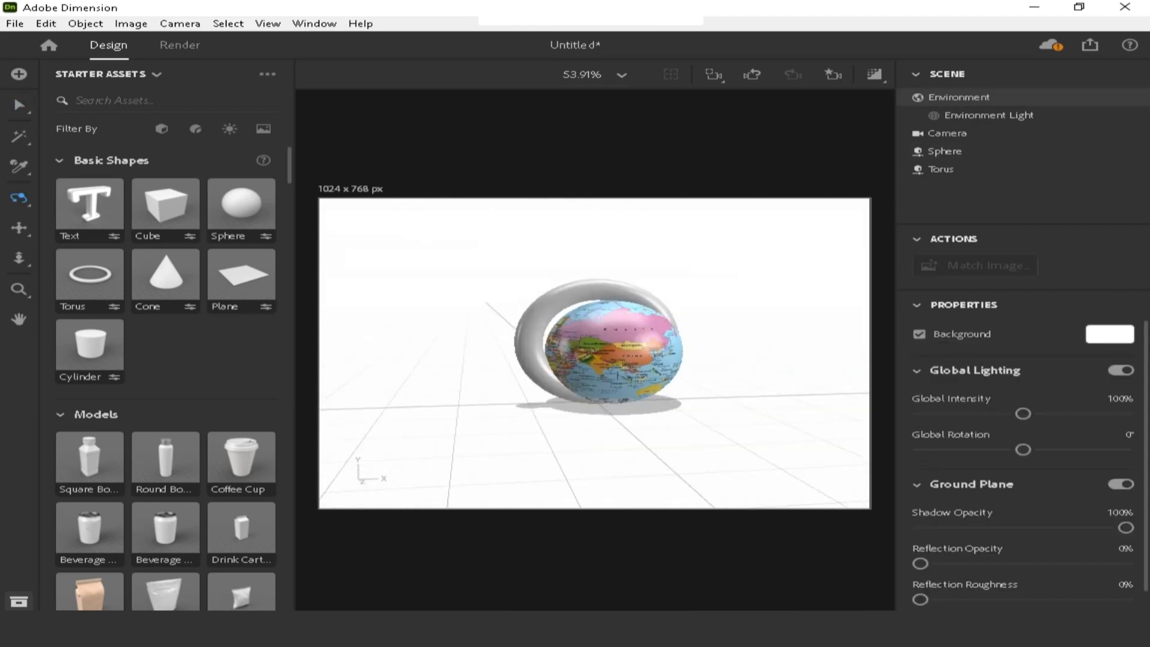
pyautogui.click(15, 98)
pyautogui.click(594, 355)
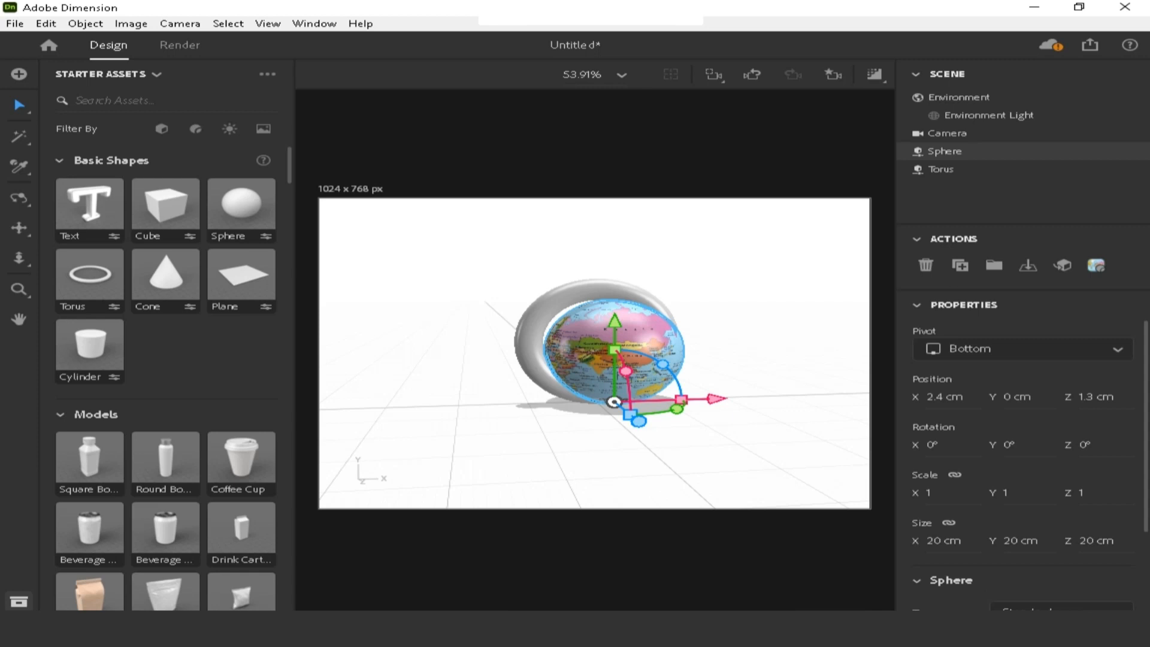
pyautogui.click(942, 493)
pyautogui.press('Down')
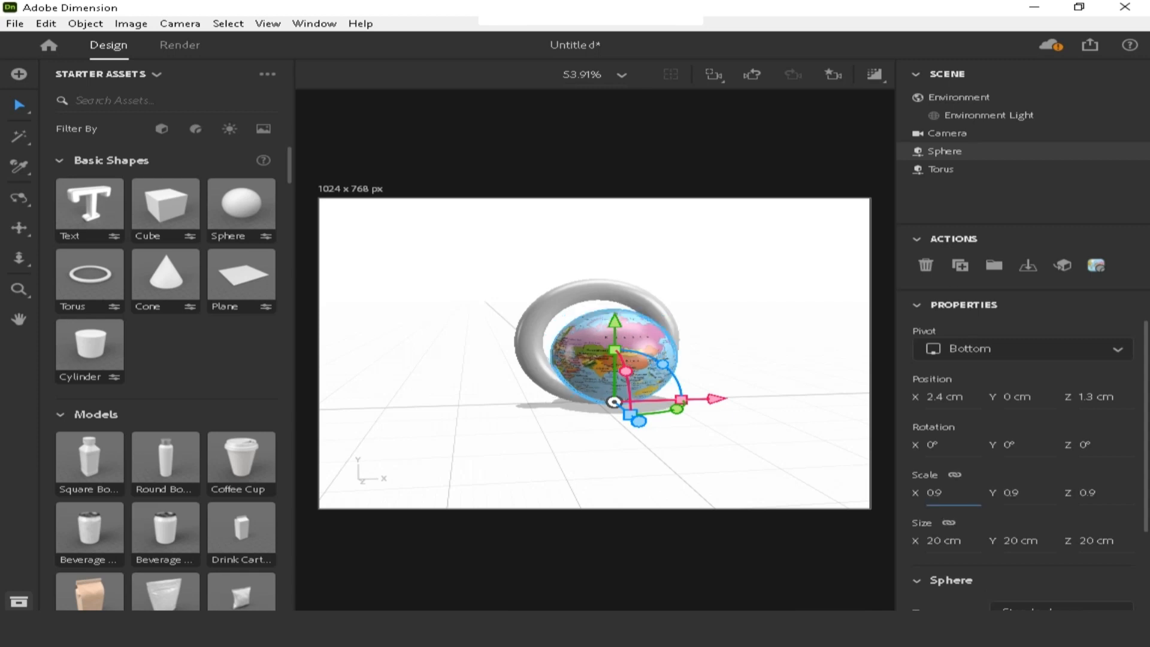
pyautogui.press('Down')
pyautogui.press('Up')
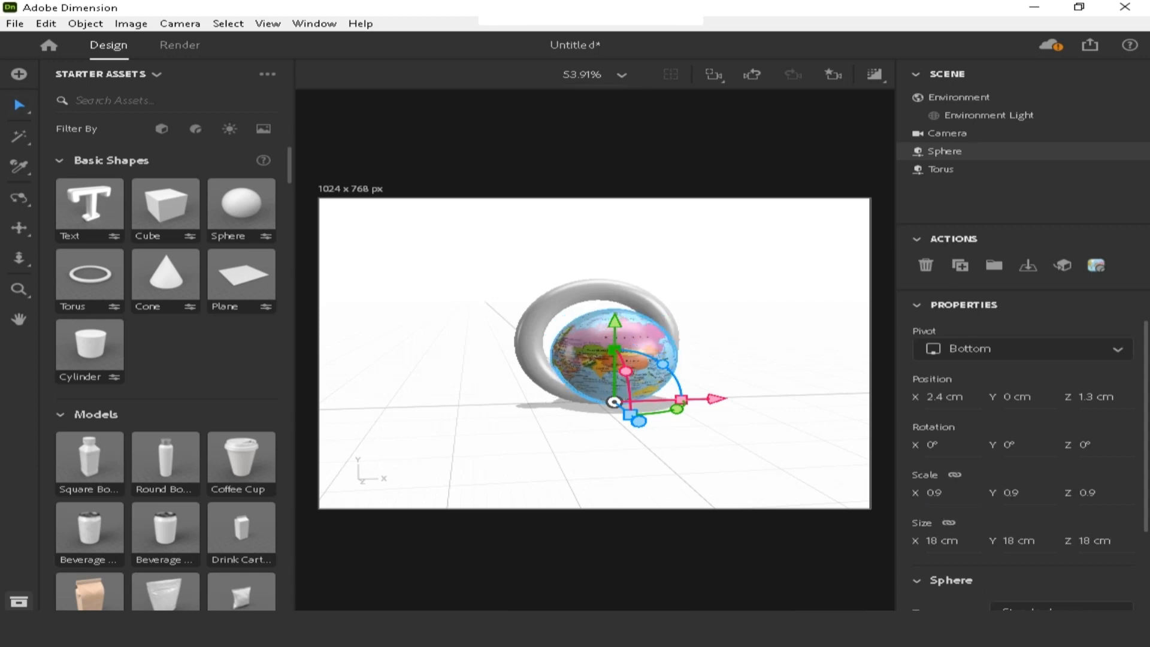
# Push the globe back through the ring's opening to about Z -10.8 cm.
pyautogui.moveTo(643, 345); pyautogui.dragTo(628, 342)
pyautogui.click(755, 348)
pyautogui.scroll(5, 755, 347)
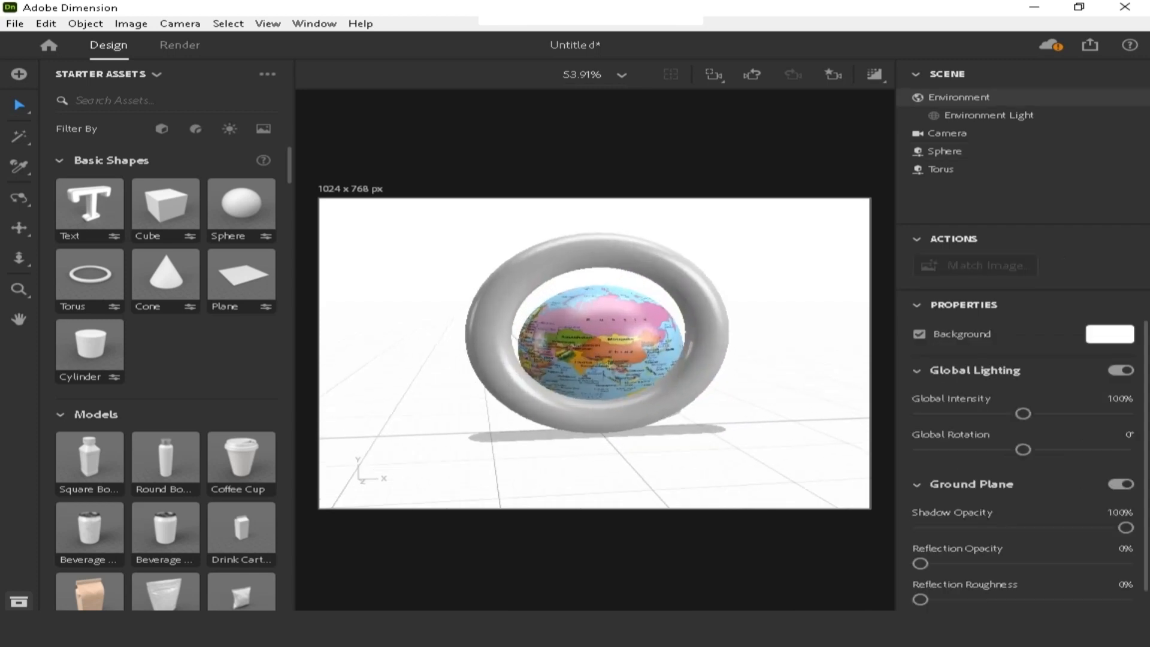
pyautogui.scroll(3, 628, 347)
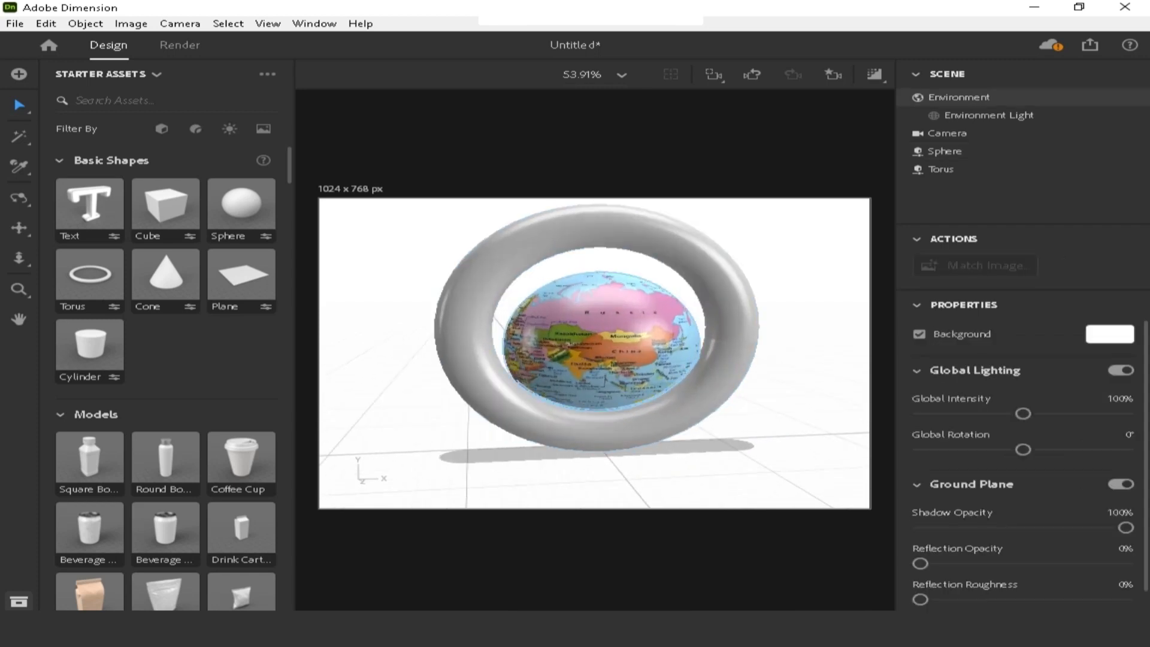
# Set the globe's Z position to 4 cm and raise it to Y 2.4 cm.
pyautogui.click(628, 347)
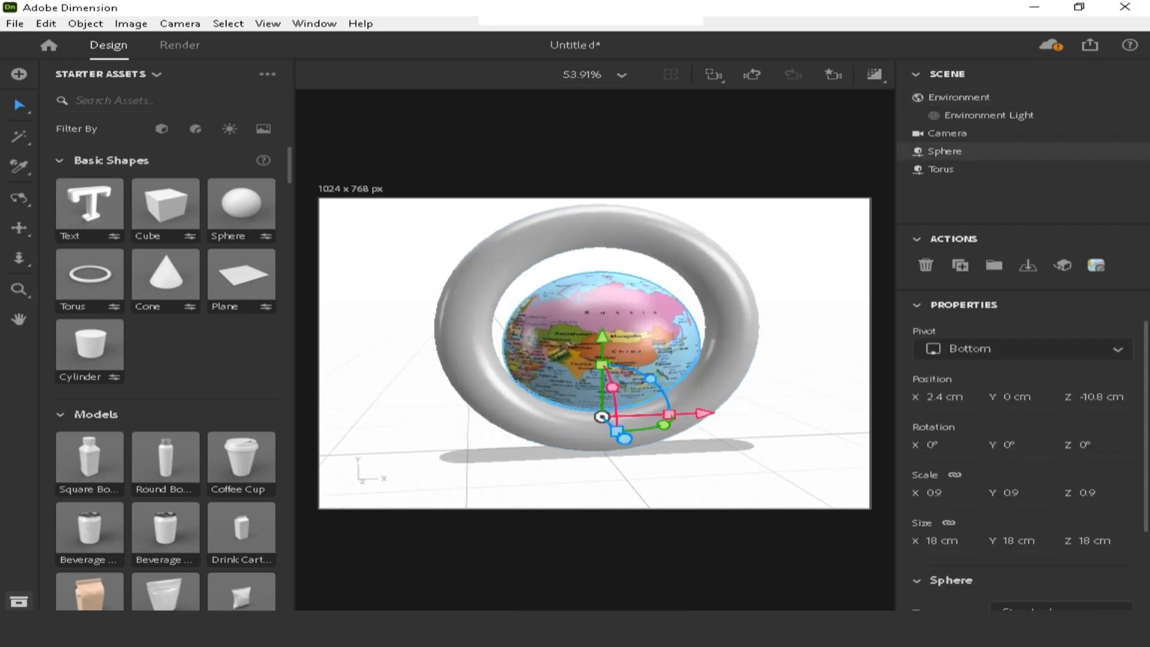
pyautogui.click(1101, 397)
pyautogui.write('4')
pyautogui.press('Return')
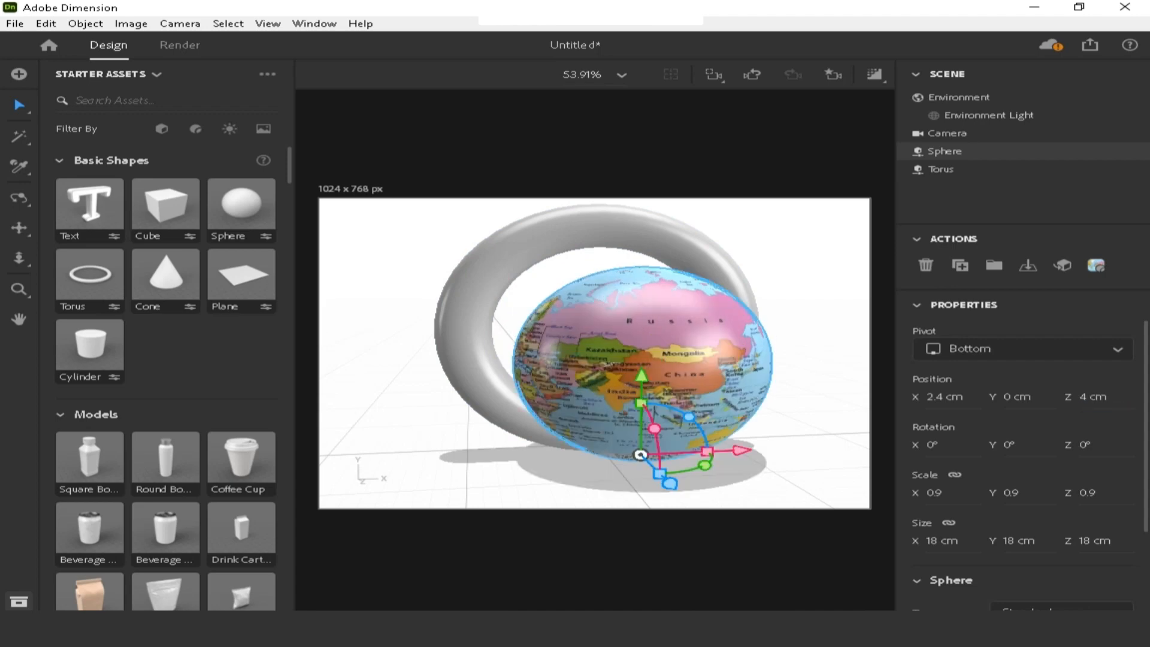
pyautogui.click(1017, 398)
pyautogui.scroll(-3, 1017, 397)
pyautogui.scroll(20, 1017, 398)
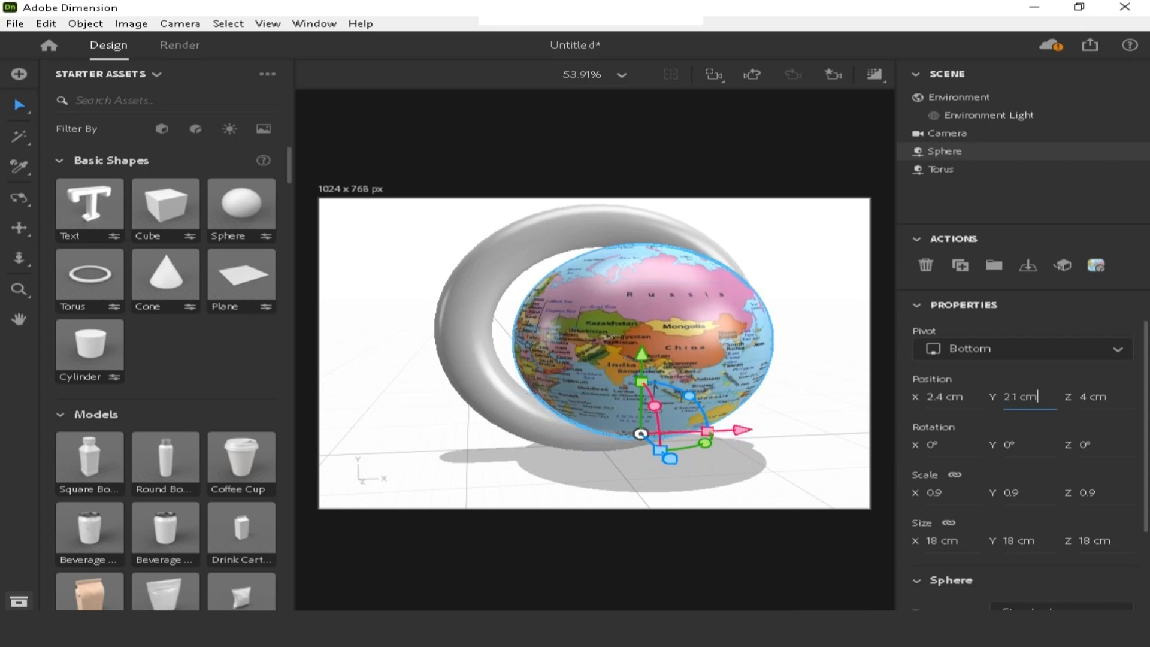
pyautogui.press('Up')
pyautogui.press('Up')
pyautogui.press('Up')
# Shift the globe sideways toward the ring's centre to X 0.3 cm.
pyautogui.click(944, 398)
pyautogui.press('Down')
pyautogui.press('Down')
pyautogui.press('Down')
pyautogui.press('Down')
pyautogui.press('Down')
pyautogui.press('Down')
pyautogui.press('Down')
pyautogui.press('Down')
pyautogui.press('Down')
pyautogui.press('Down')
pyautogui.press('Down')
pyautogui.press('Down')
pyautogui.press('Down')
pyautogui.press('Down')
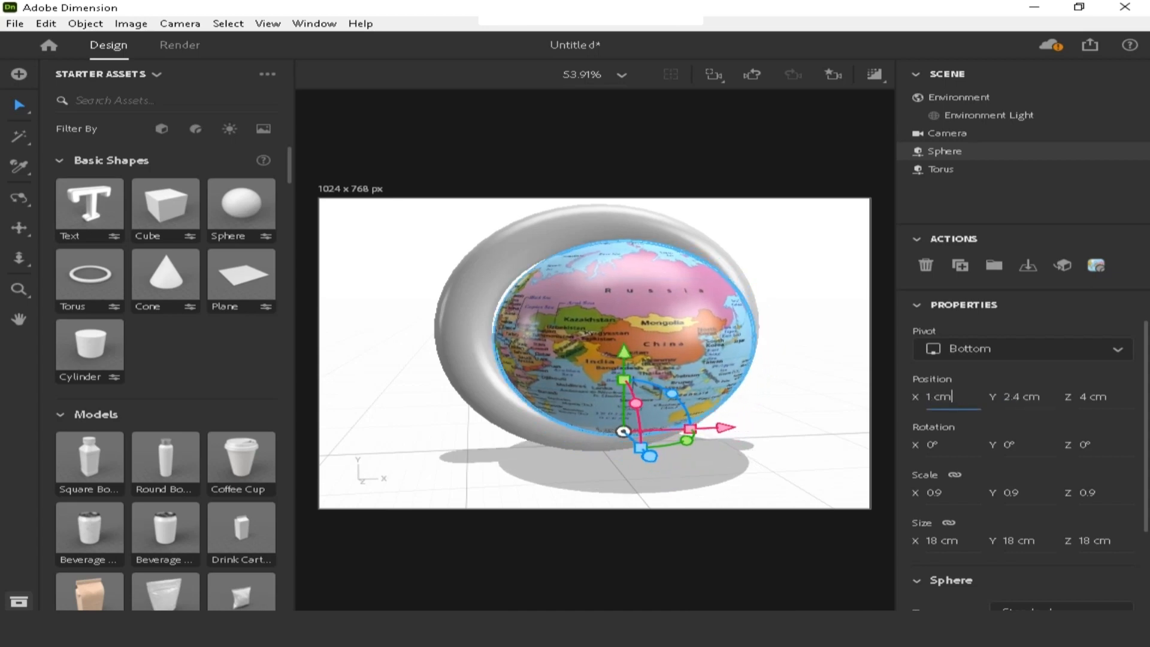
pyautogui.press('Down')
pyautogui.press('Down')
pyautogui.press('Down')
pyautogui.press('Down')
pyautogui.press('Down')
pyautogui.press('Down')
pyautogui.press('Down')
pyautogui.click(803, 360)
# Scale the globe uniformly to 0.8 so it is smaller than the ring's opening.
pyautogui.scroll(-4, 803, 359)
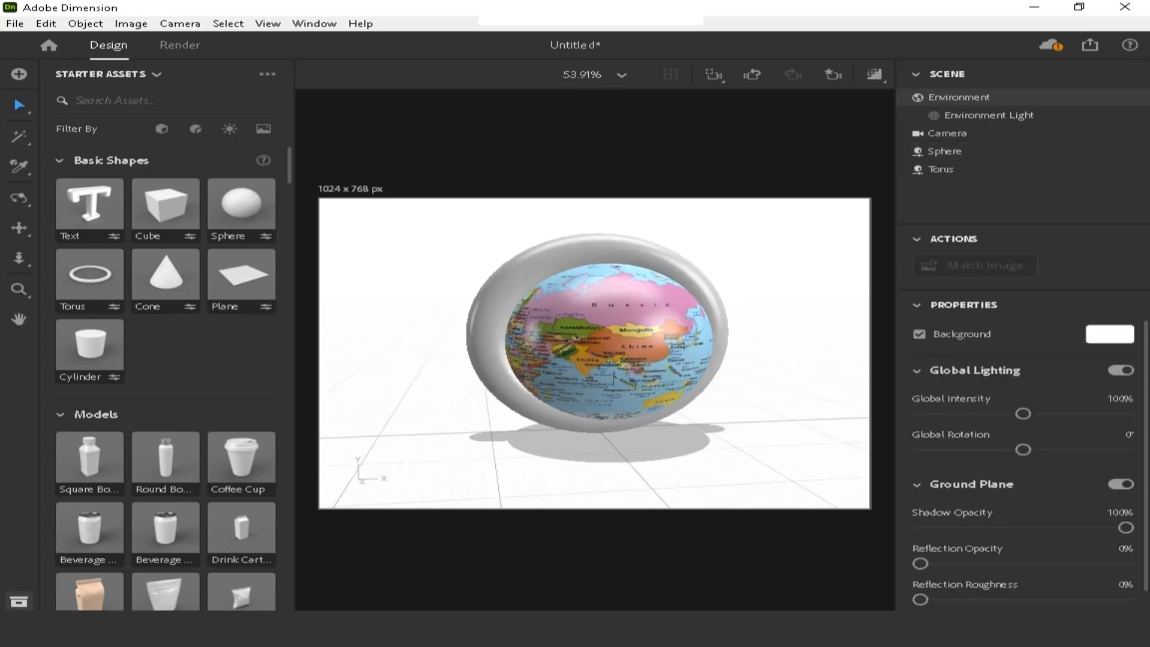
pyautogui.moveTo(599, 360); pyautogui.dragTo(696, 366, button='right')
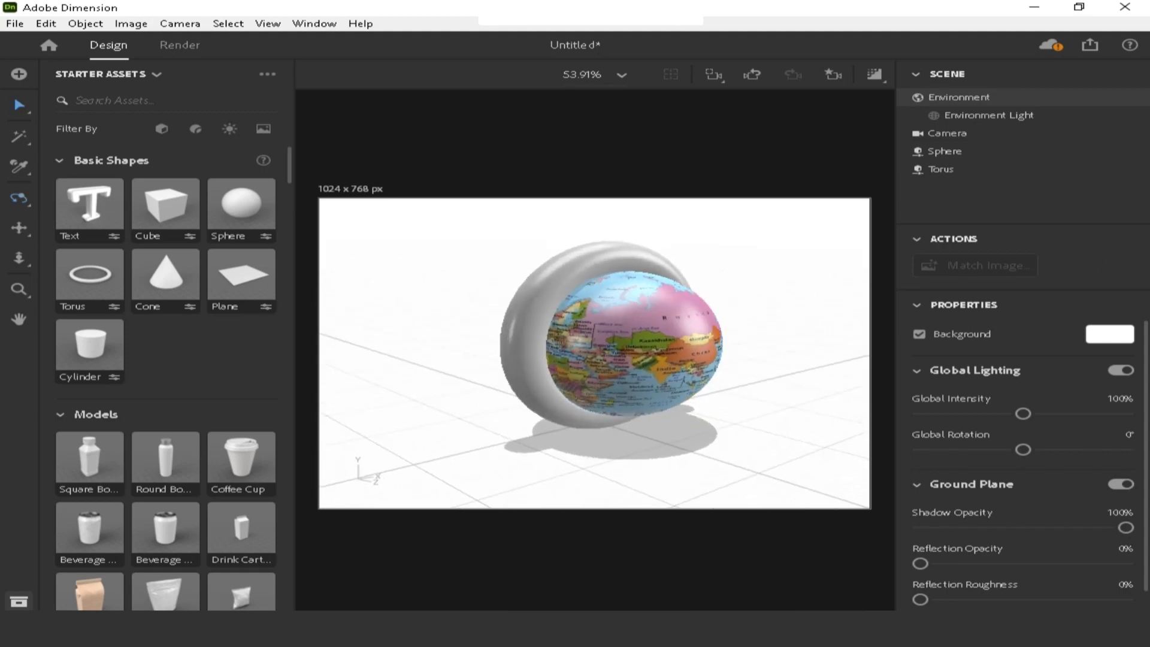
pyautogui.click(674, 365)
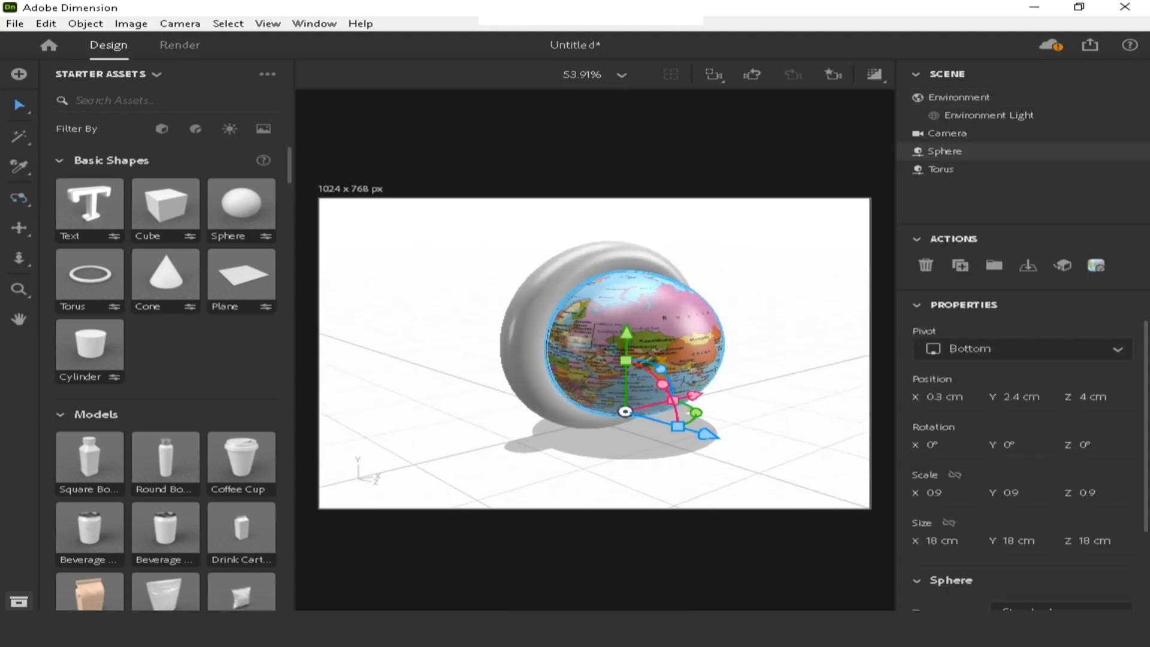
pyautogui.scroll(-2, 1019, 450)
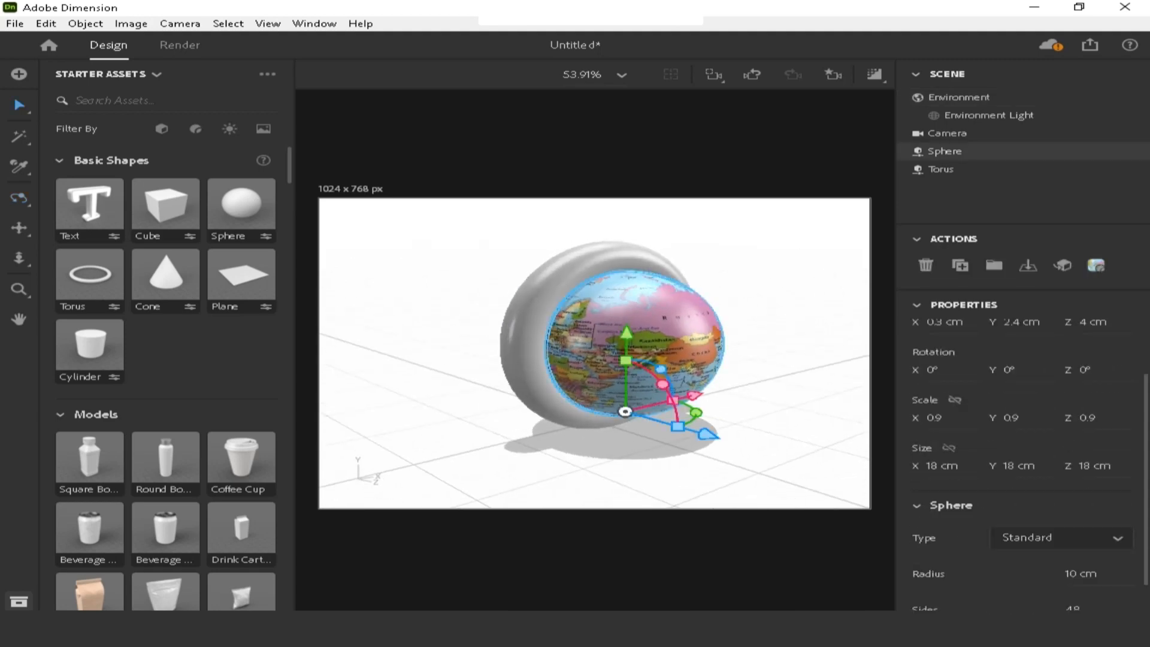
pyautogui.click(936, 418)
pyautogui.write('0.8')
pyautogui.press('Return')
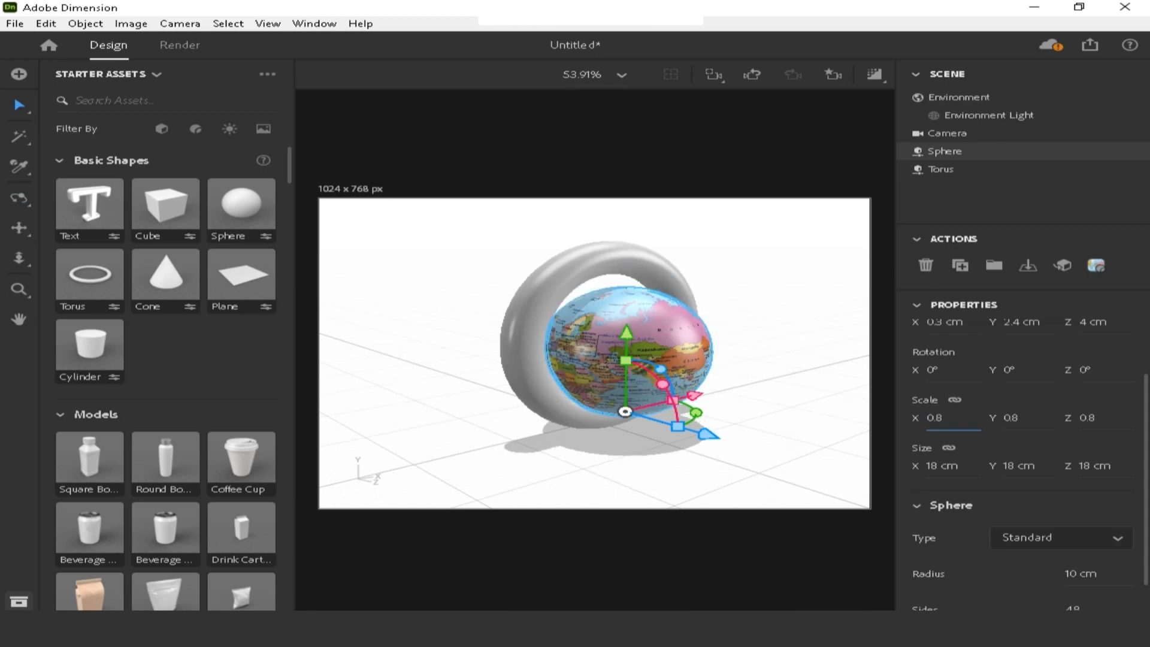
pyautogui.click(785, 383)
# View the ring from the front and raise the globe to Y 4 cm.
pyautogui.moveTo(785, 384); pyautogui.dragTo(659, 374, button='right')
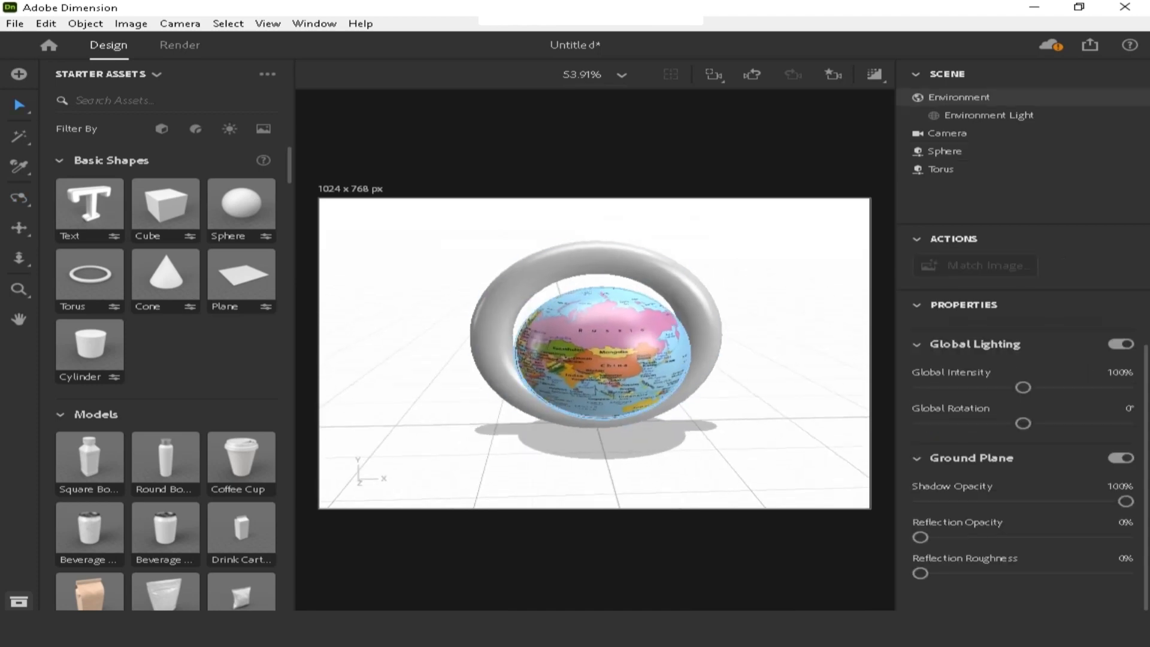
pyautogui.click(641, 365)
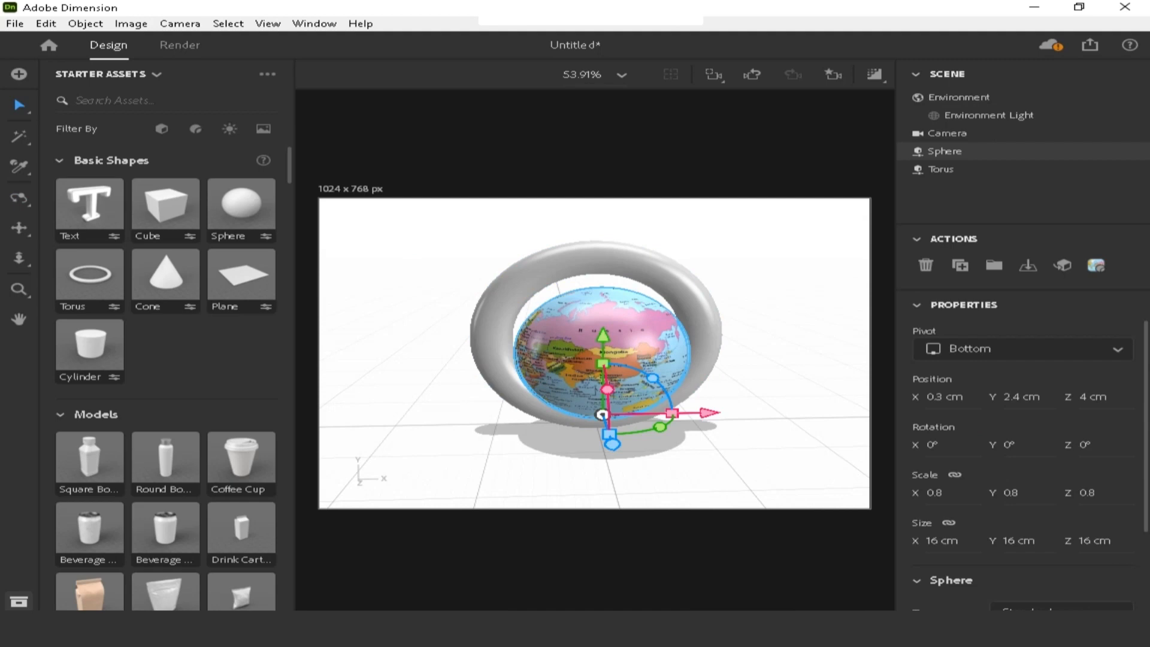
pyautogui.click(1022, 397)
pyautogui.press('Up')
pyautogui.press('Up')
pyautogui.press('Up')
pyautogui.press('Up')
pyautogui.press('Up')
pyautogui.press('Up')
pyautogui.press('Up')
pyautogui.press('Up')
pyautogui.press('Up')
pyautogui.press('Up')
pyautogui.press('Up')
pyautogui.press('Up')
pyautogui.press('Up')
pyautogui.press('Up')
pyautogui.press('Up')
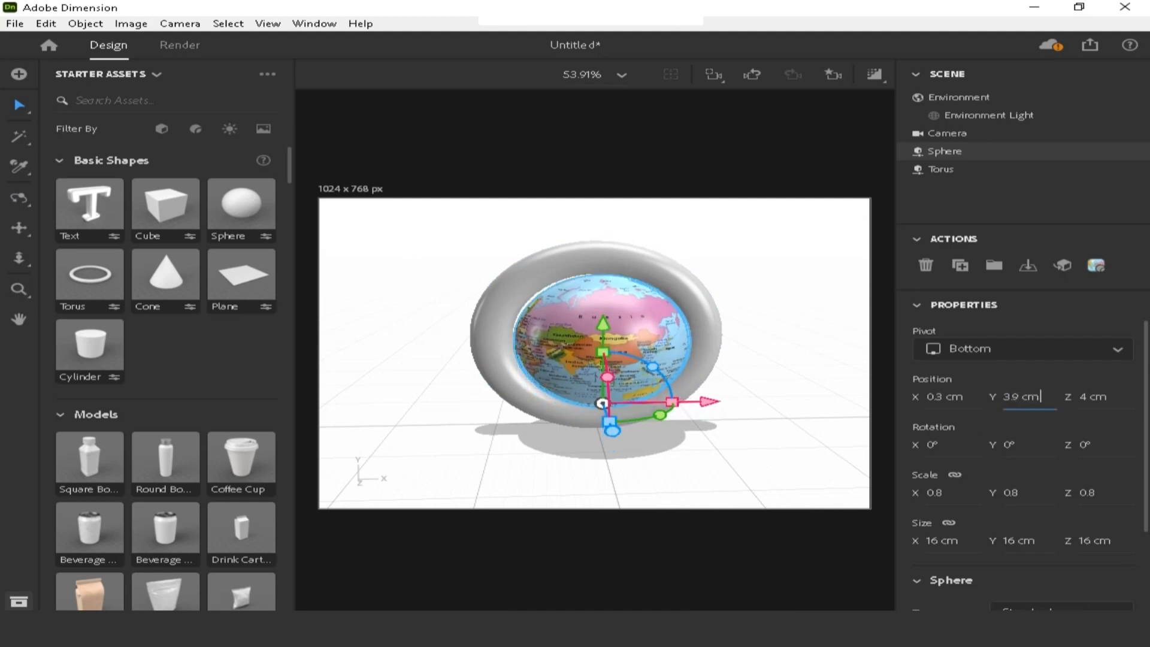
pyautogui.press('Up')
# Nudge the globe sideways to X -0.1 cm to centre it in the ring.
pyautogui.click(945, 397)
pyautogui.press('Down')
pyautogui.press('Down')
pyautogui.press('Down')
pyautogui.press('Down')
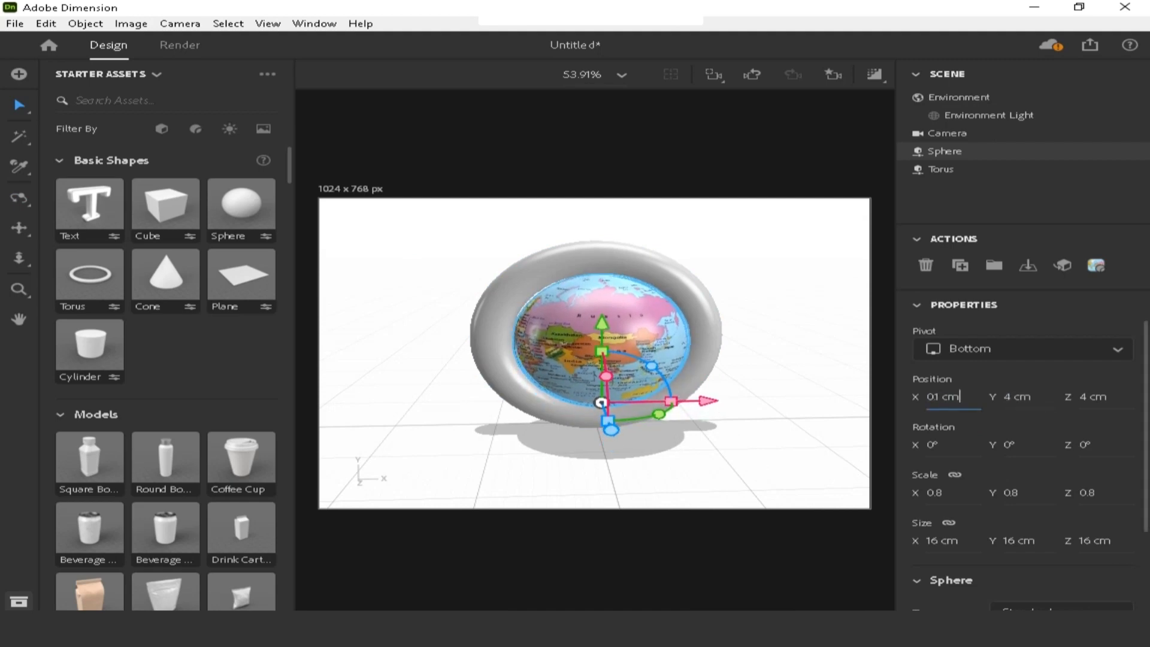
pyautogui.click(779, 360)
# View the ring from the side and try small X position nudges on the globe.
pyautogui.scroll(-2, 689, 360)
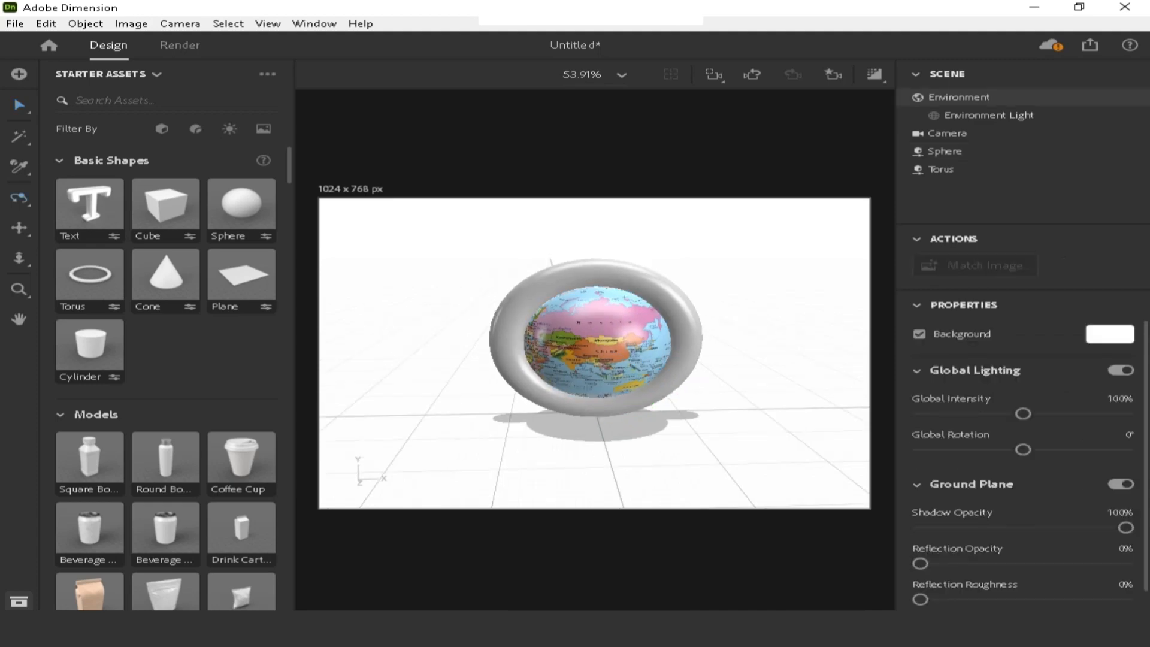
pyautogui.moveTo(600, 359); pyautogui.dragTo(785, 359, button='right')
pyautogui.click(672, 342)
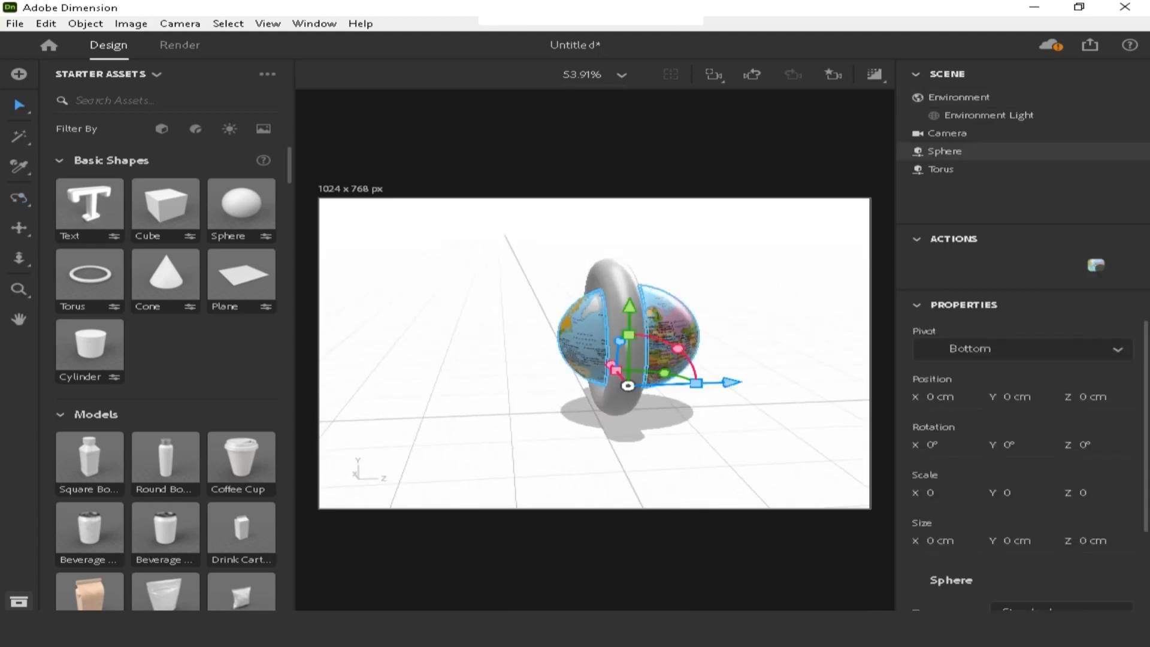
pyautogui.press('Escape')
pyautogui.click(959, 151)
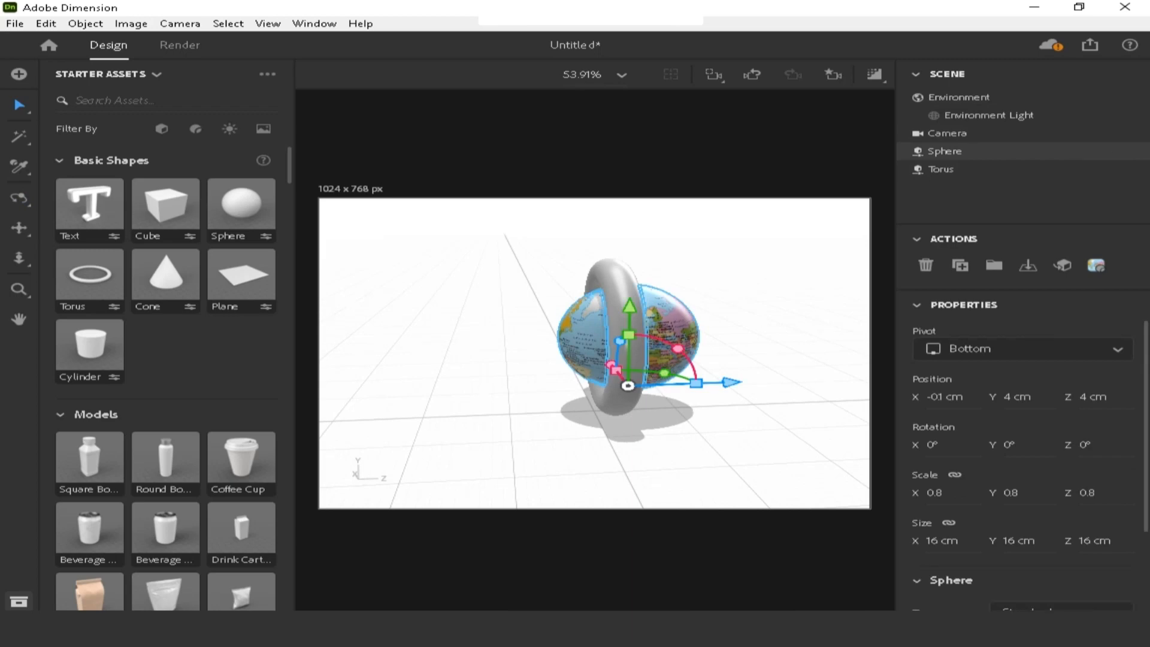
pyautogui.click(945, 396)
pyautogui.press('Down')
pyautogui.press('Down')
pyautogui.press('Down')
pyautogui.press('Up')
pyautogui.press('Up')
pyautogui.click(743, 551)
pyautogui.click(673, 341)
pyautogui.click(761, 318)
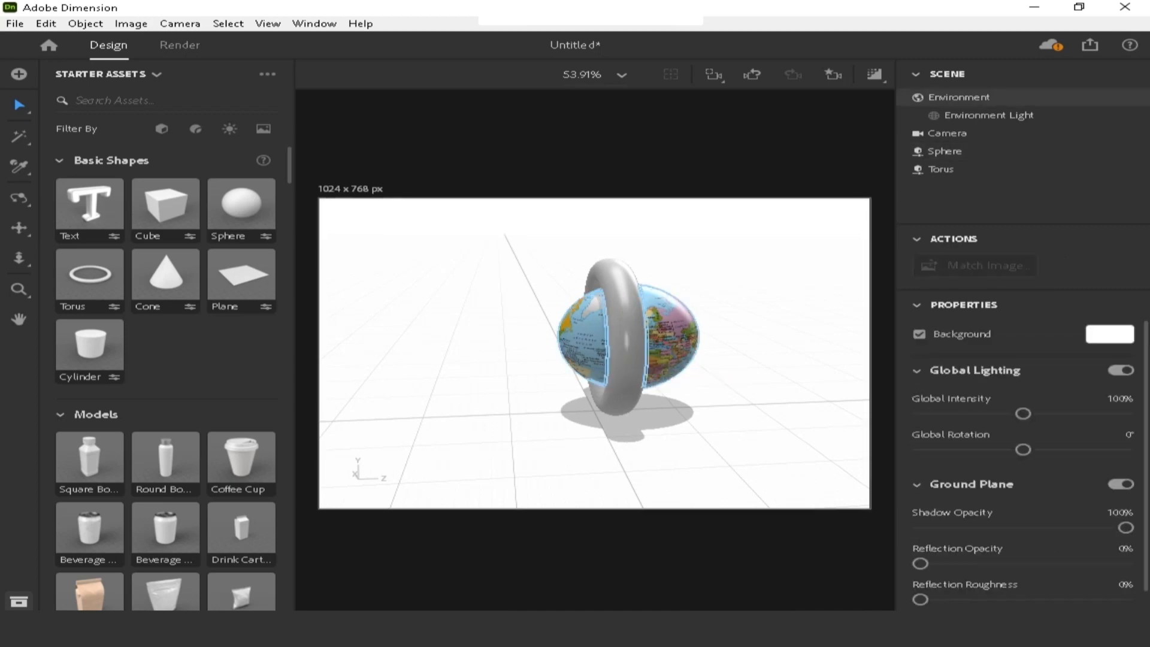
pyautogui.click(673, 338)
pyautogui.click(761, 317)
pyautogui.click(672, 338)
# Try lowering the globe slightly along Y, then restore its height.
pyautogui.click(1018, 397)
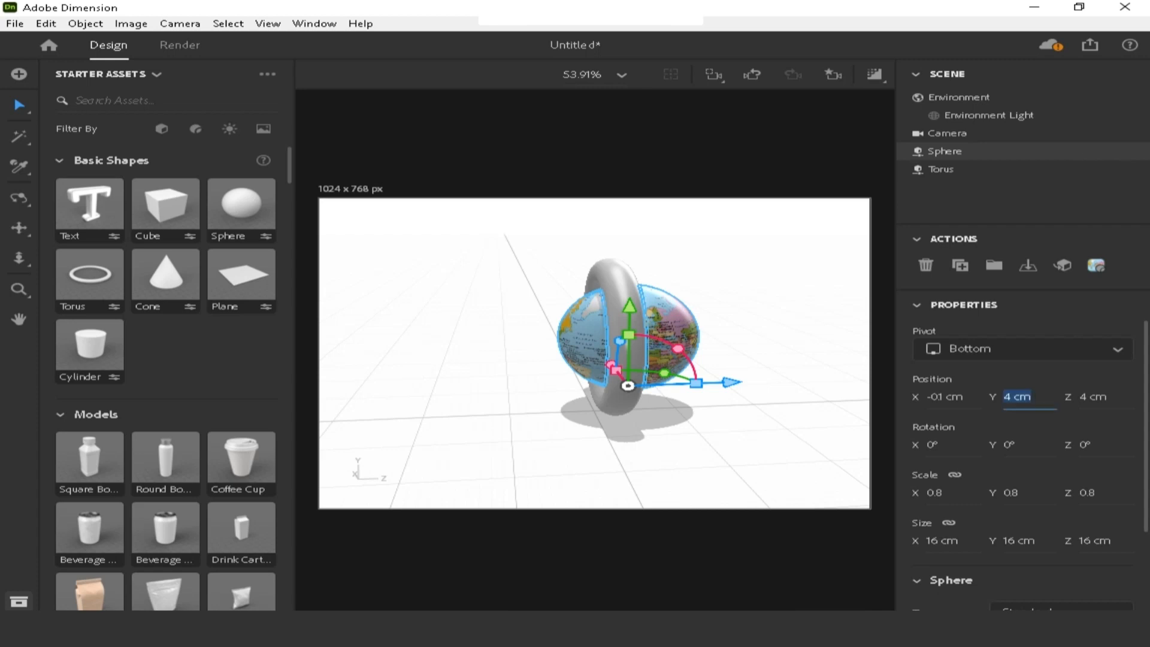
pyautogui.press('Down')
pyautogui.press('Down')
pyautogui.press('Up')
pyautogui.press('Up')
# Adjust the globe's X position to -0.2 cm.
pyautogui.click(946, 398)
pyautogui.press('Down')
pyautogui.press('Down')
pyautogui.press('Down')
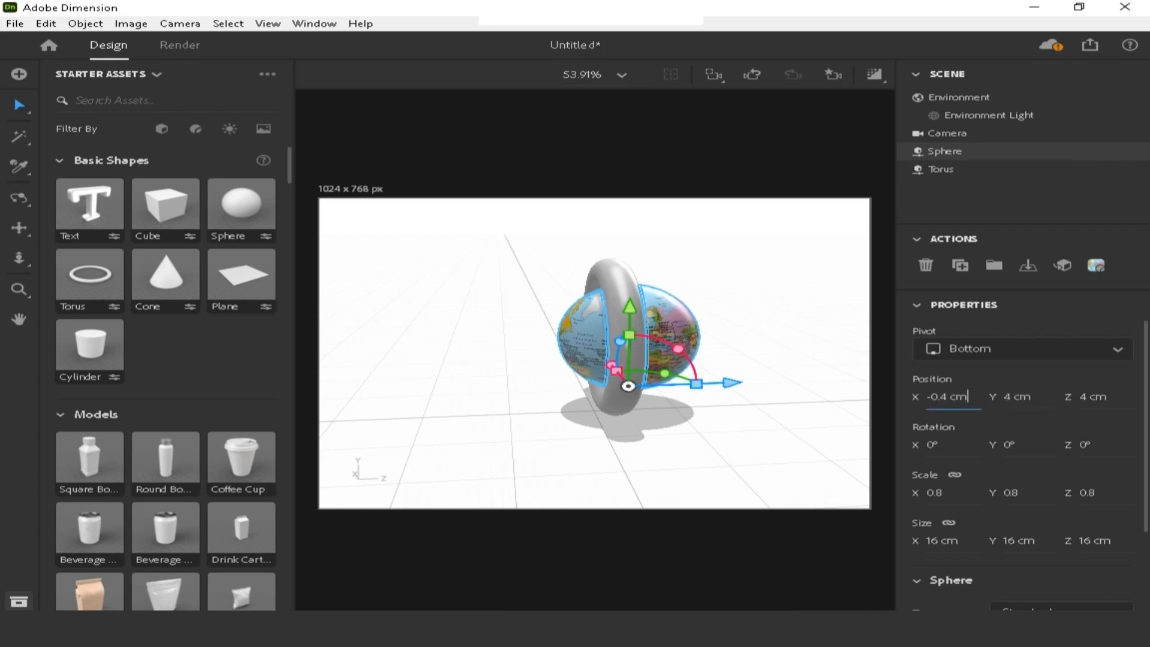
pyautogui.press('Up')
pyautogui.press('Up')
# Move the globe along its depth axis to Z 2.5 cm to centre it through the ring.
pyautogui.click(1119, 397)
pyautogui.press('Down')
pyautogui.press('Down')
pyautogui.press('Down')
pyautogui.press('Down')
pyautogui.press('Down')
pyautogui.press('Down')
pyautogui.press('Down')
pyautogui.press('Down')
pyautogui.press('Down')
pyautogui.press('Down')
pyautogui.press('Down')
pyautogui.press('Down')
pyautogui.press('Down')
pyautogui.press('Down')
pyautogui.press('Down')
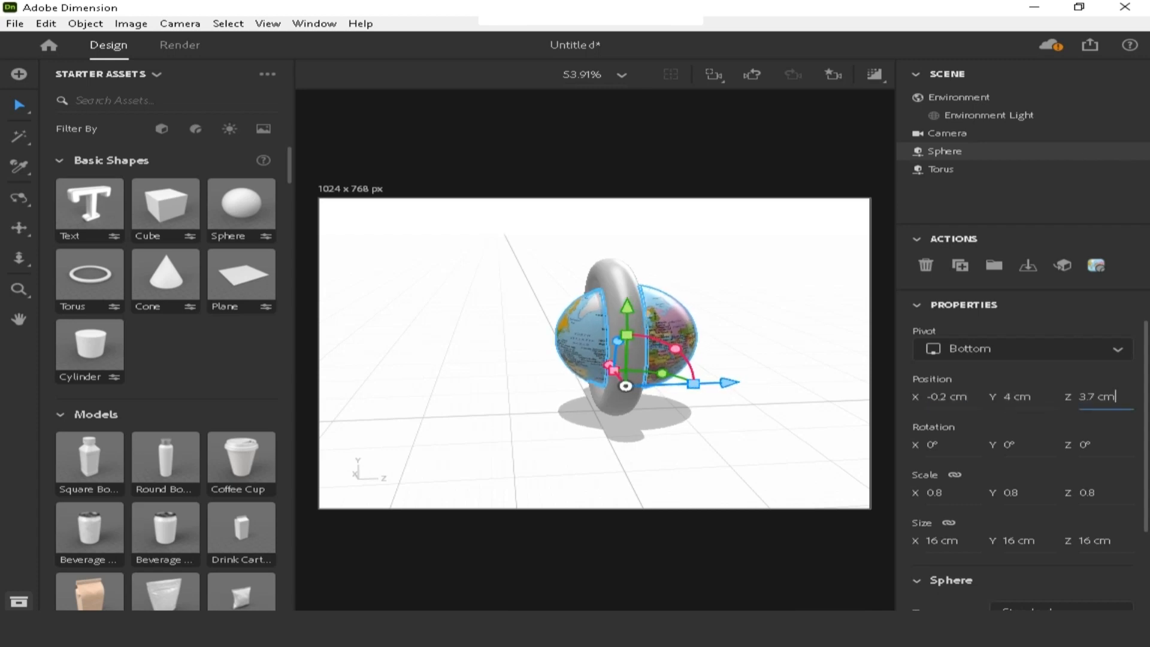
# Scale the globe to 0.7 on all axes with the proportions linked.
pyautogui.click(955, 475)
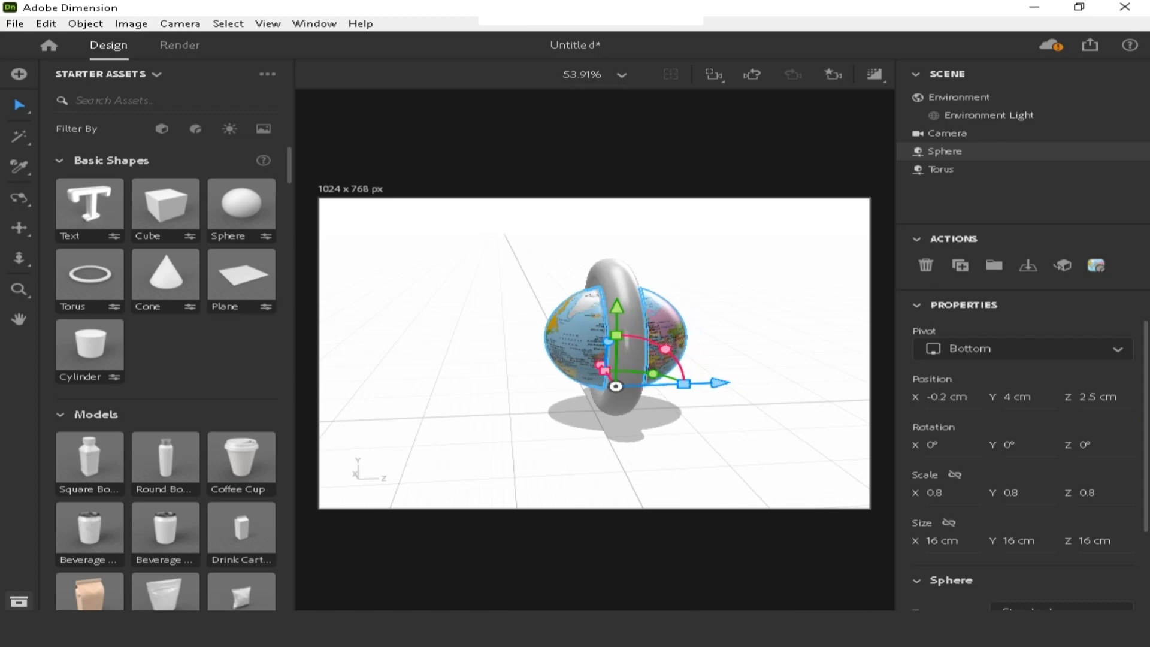
pyautogui.click(935, 493)
pyautogui.click(955, 474)
pyautogui.click(935, 493)
pyautogui.press('Down')
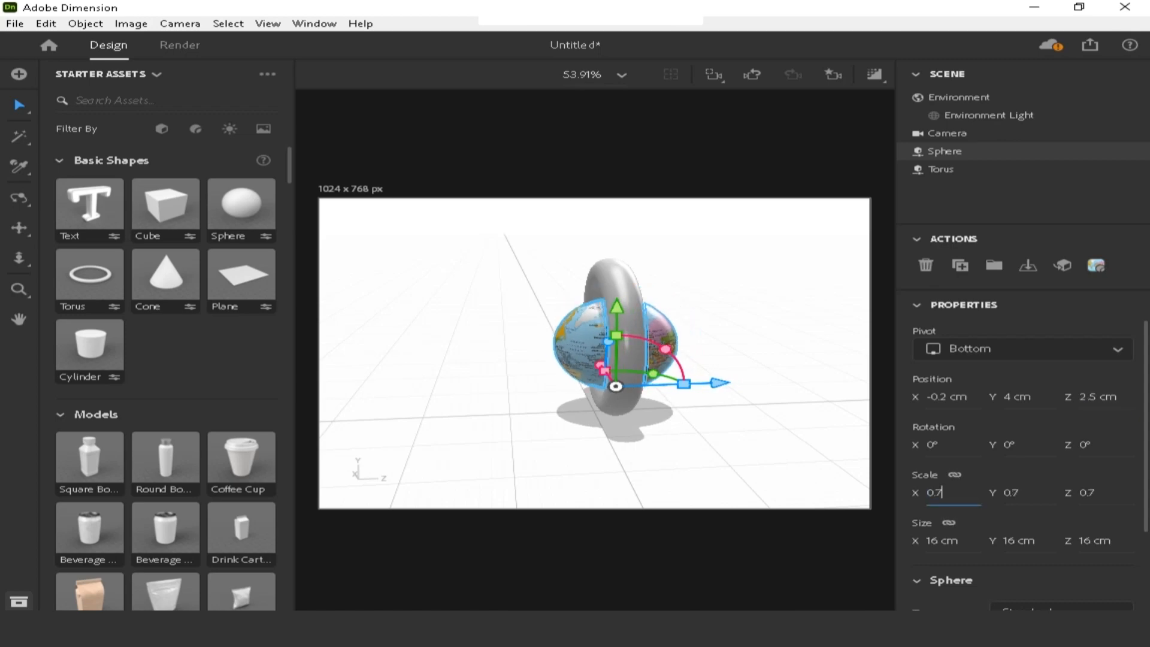
pyautogui.click(773, 312)
# View the ring from the front and raise the globe to Y 4.9 cm, keeping X at -0.2 cm.
pyautogui.moveTo(773, 312); pyautogui.dragTo(495, 300, button='right')
pyautogui.click(599, 347)
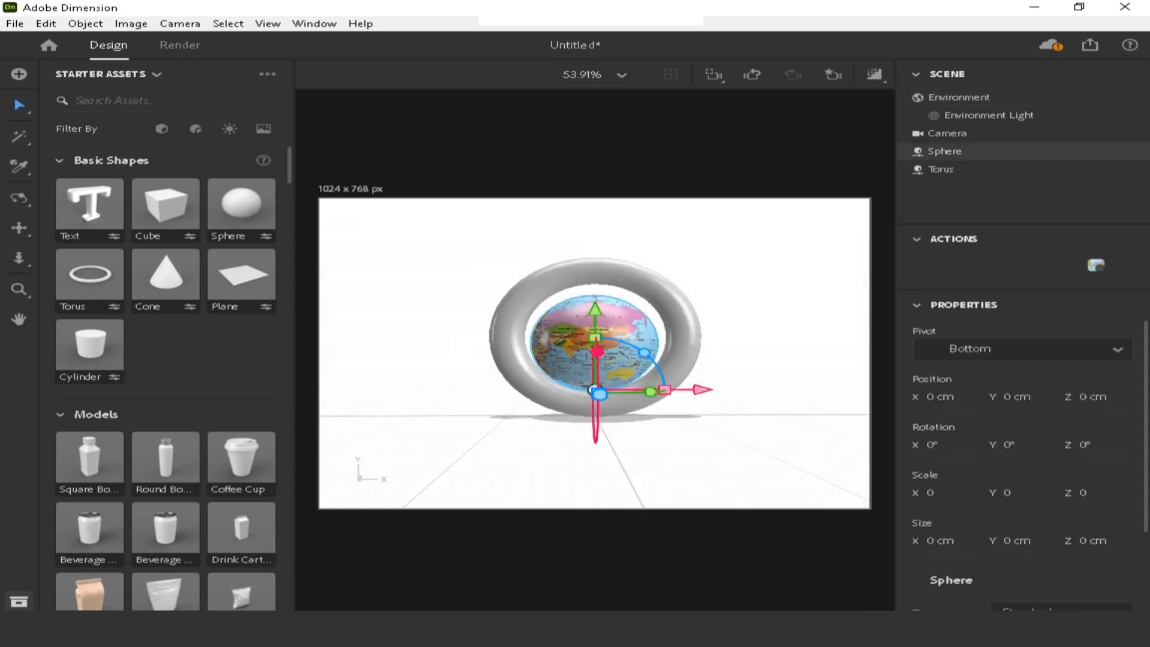
pyautogui.click(946, 398)
pyautogui.press('Down')
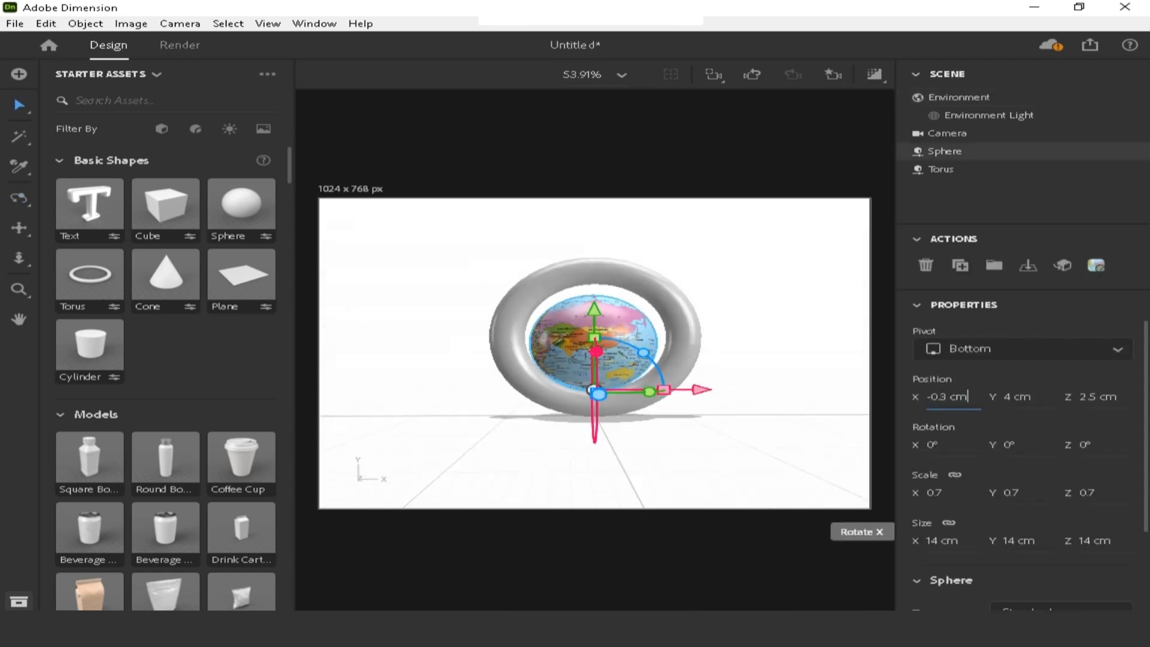
pyautogui.press('Up')
pyautogui.click(1018, 398)
pyautogui.press('Up')
pyautogui.press('Down')
pyautogui.press('Up')
pyautogui.press('Up')
pyautogui.press('Up')
pyautogui.press('Up')
pyautogui.press('Up')
pyautogui.press('Up')
pyautogui.press('Up')
pyautogui.press('Up')
pyautogui.press('Up')
pyautogui.press('Up')
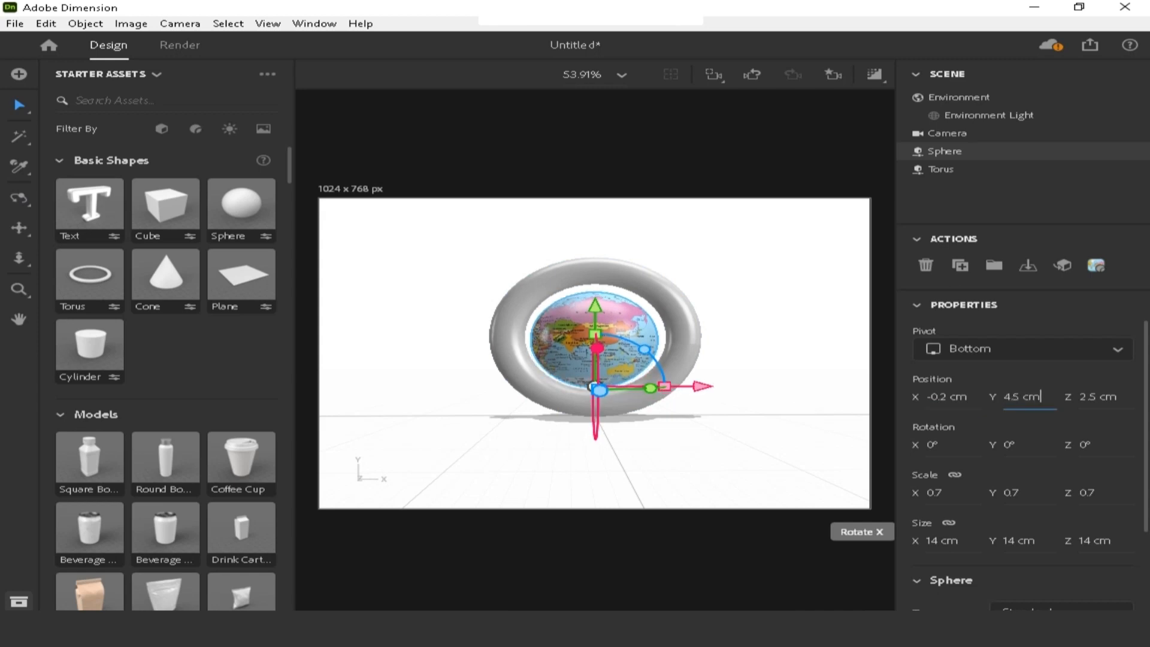
pyautogui.press('Down')
pyautogui.click(755, 347)
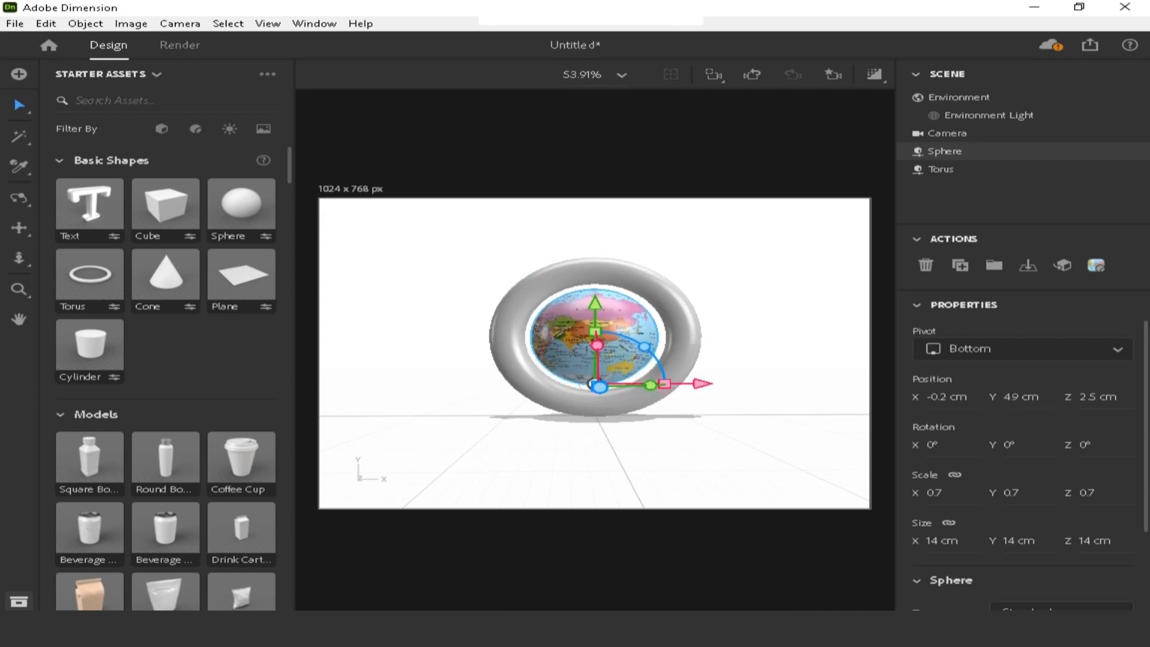
# Set the Metallic value of the torus ring's material to 20% and expand its Translucence settings.
pyautogui.moveTo(575, 341); pyautogui.dragTo(1061, 336, button='right')
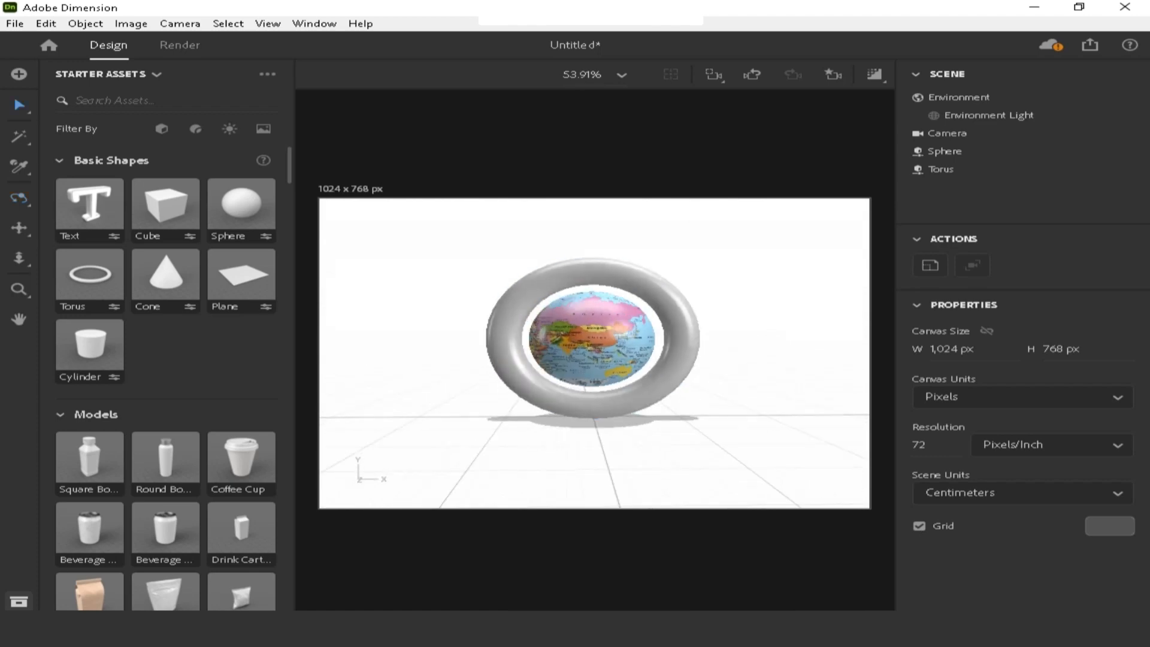
pyautogui.click(681, 339)
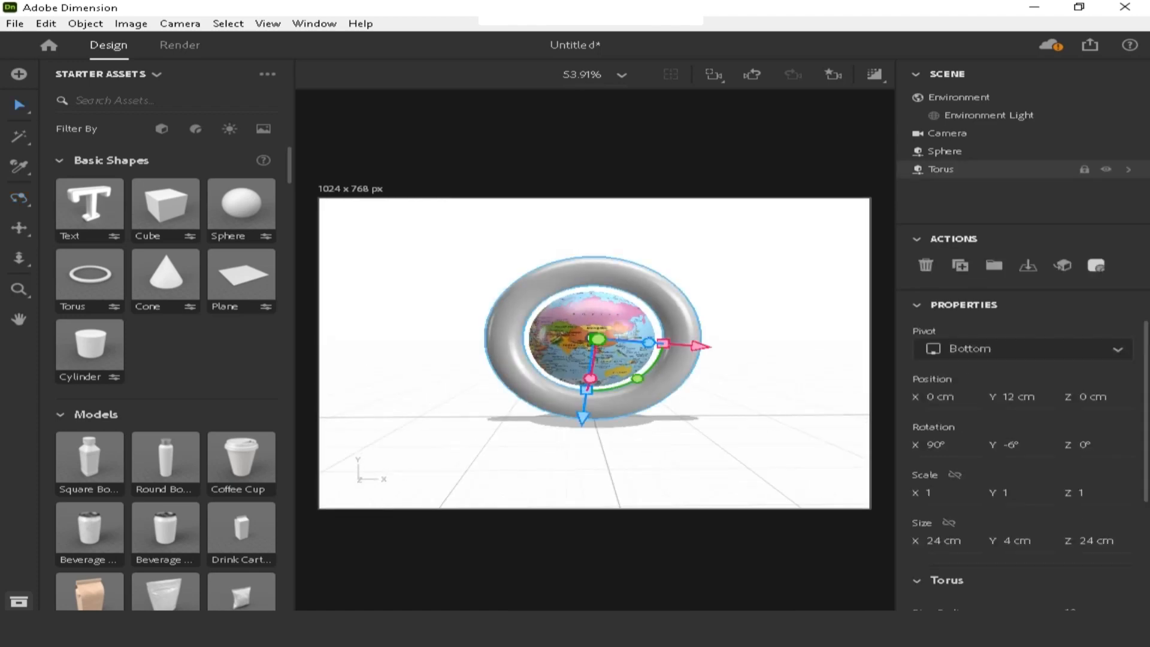
pyautogui.click(1129, 169)
pyautogui.scroll(-2, 1023, 444)
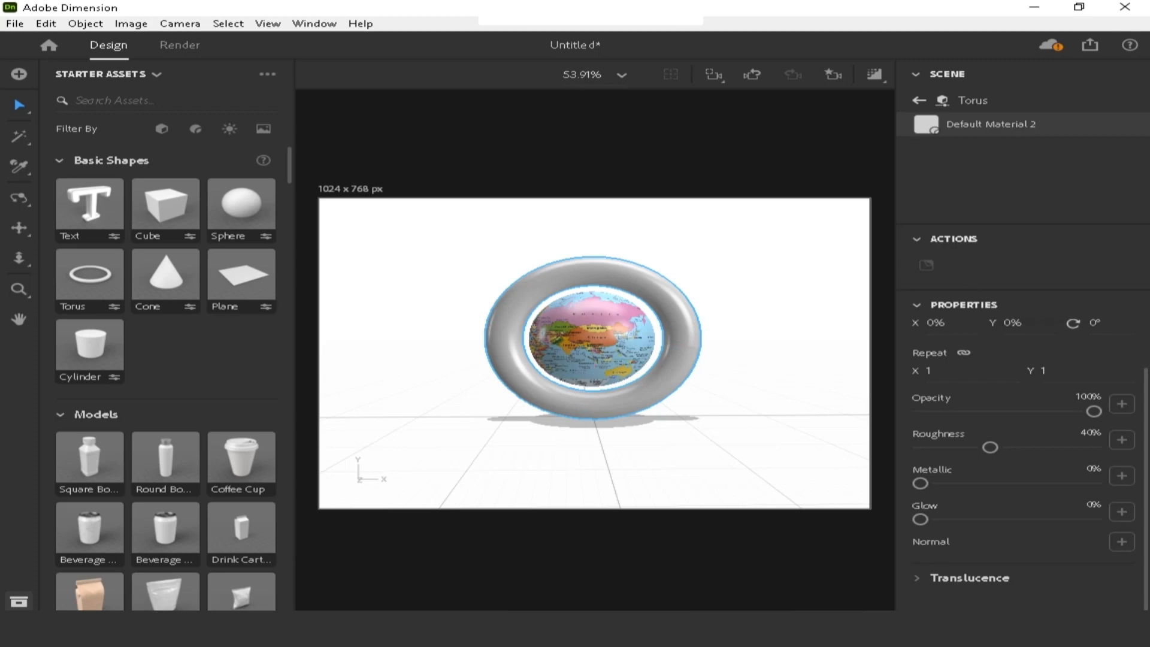
pyautogui.moveTo(920, 484); pyautogui.dragTo(956, 483)
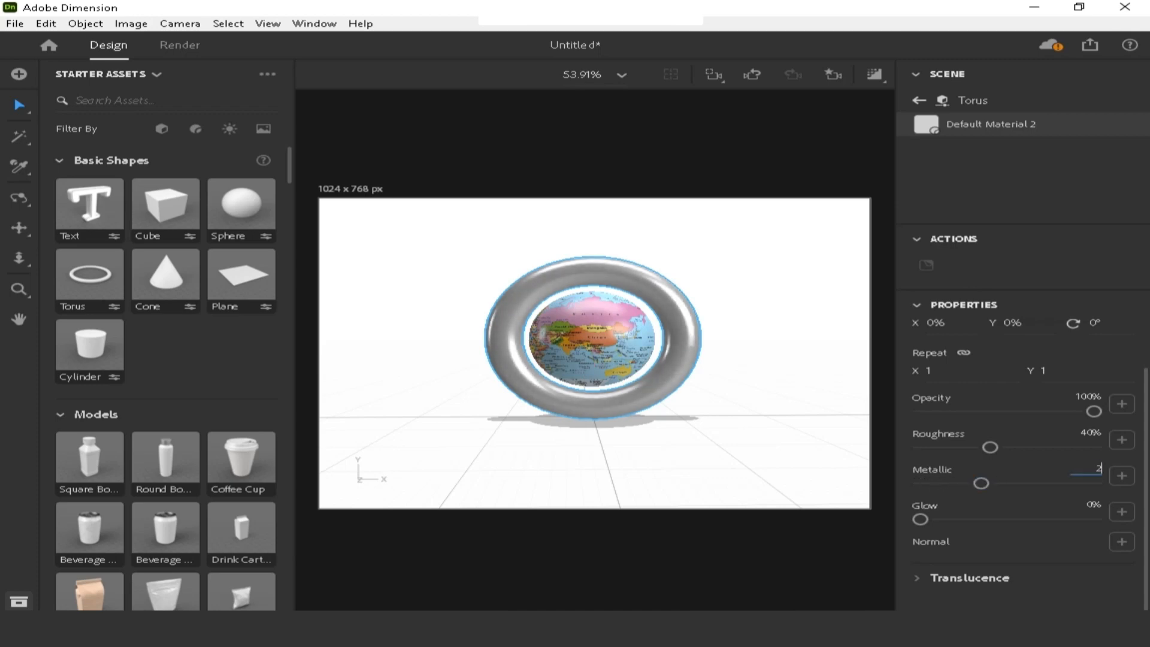
pyautogui.moveTo(921, 519)
pyautogui.mouseDown()
pyautogui.moveTo(1005, 519)
pyautogui.moveTo(921, 519)
pyautogui.mouseUp()
pyautogui.click(917, 578)
pyautogui.scroll(-3, 918, 579)
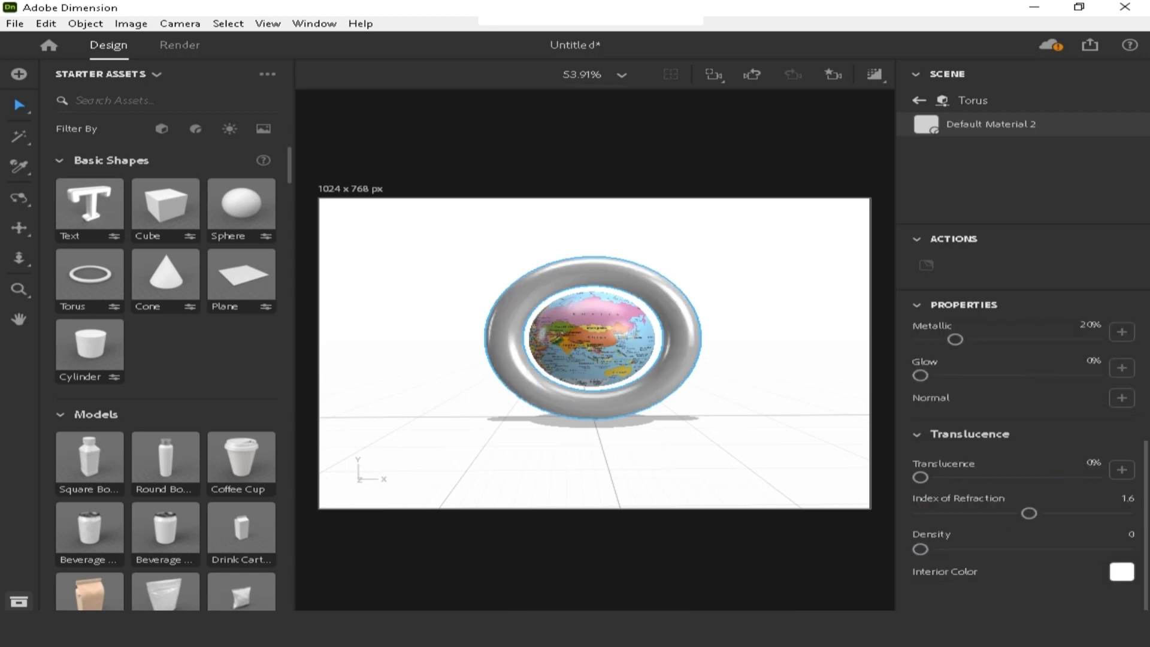
# Apply the world map image output (1) as the base color of the ring's material.
pyautogui.scroll(3, 1029, 514)
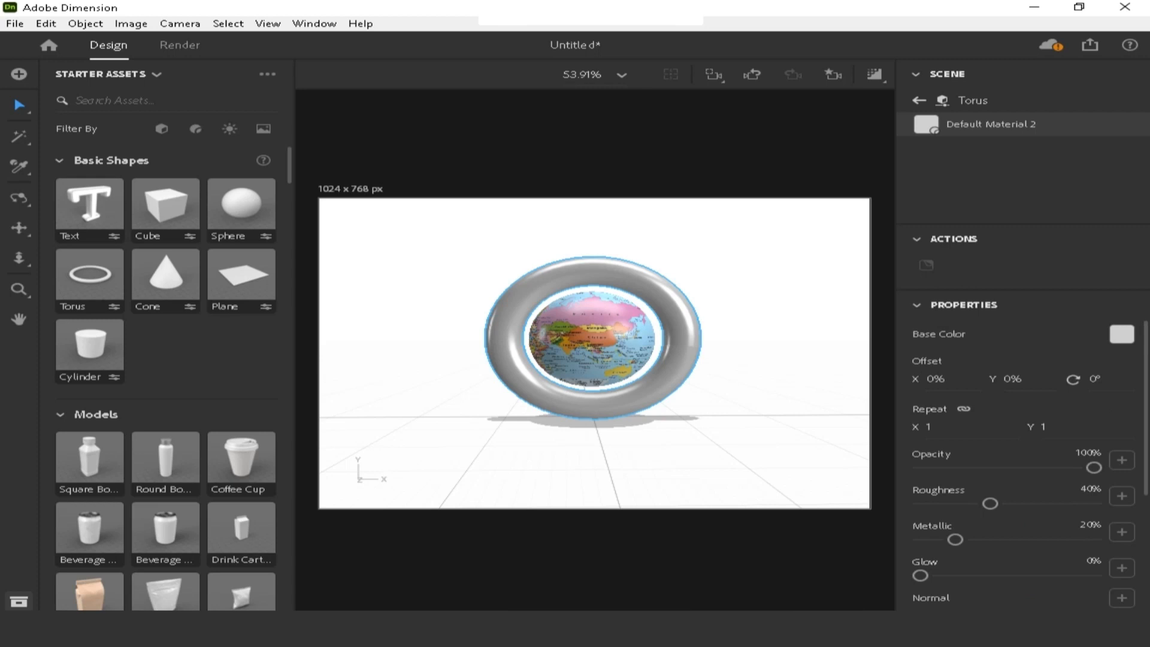
pyautogui.click(1123, 334)
pyautogui.click(911, 182)
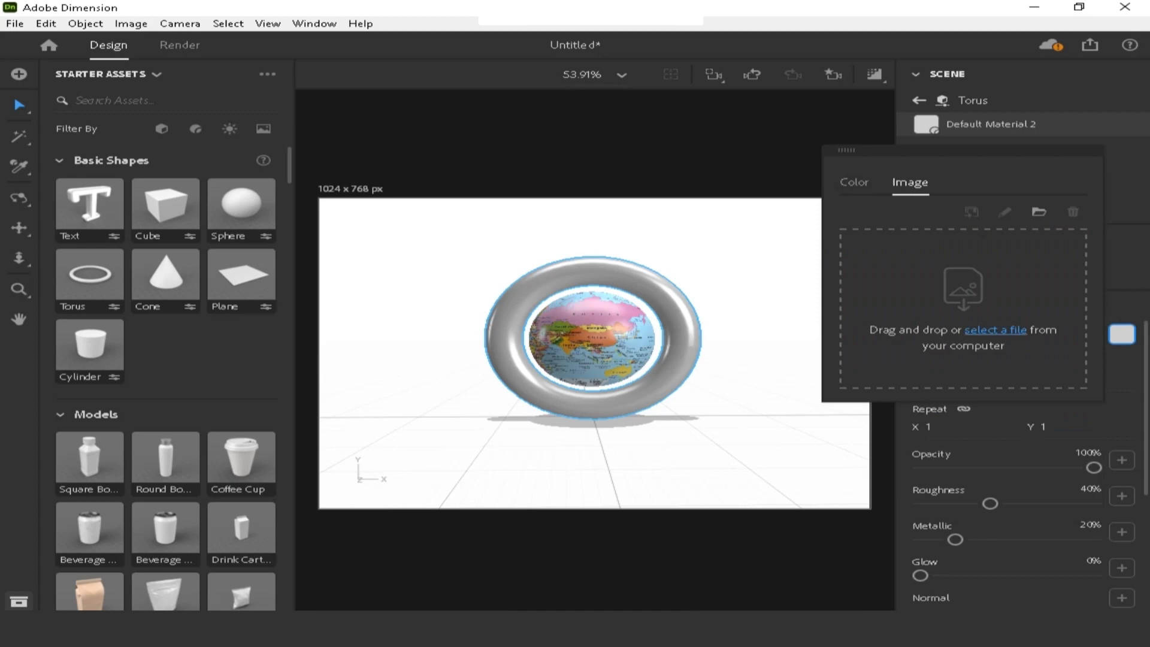
pyautogui.click(995, 330)
pyautogui.doubleClick(372, 160)
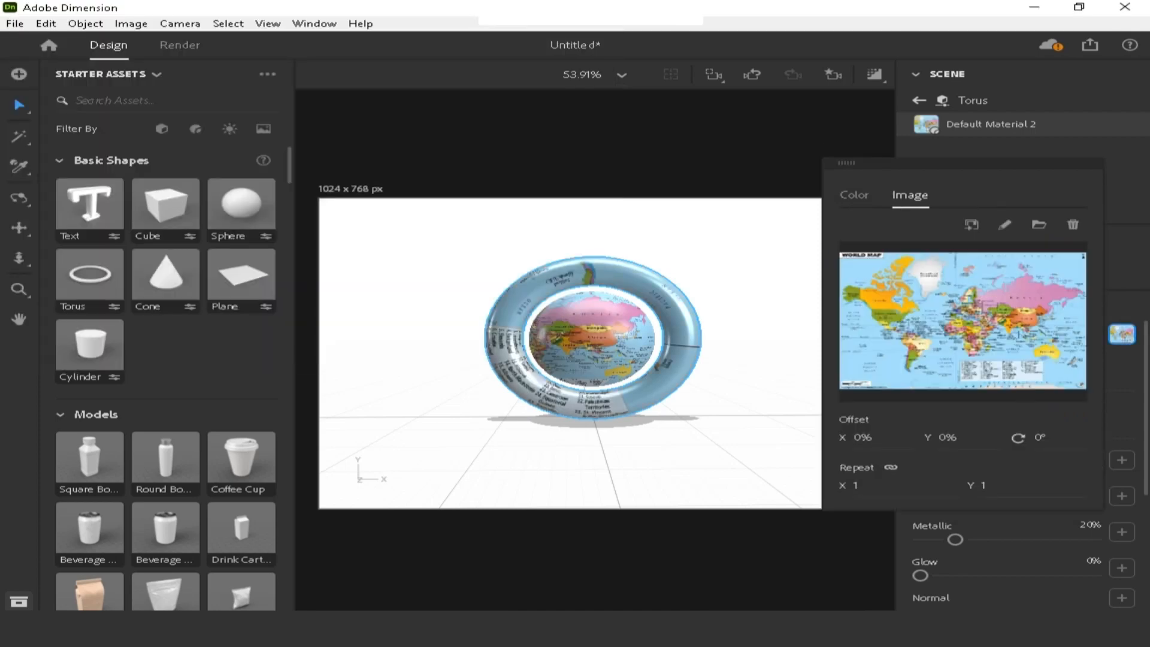
# Offset the map image on the ring to X 33% and Y 29%, then deselect the ring.
pyautogui.moveTo(863, 438); pyautogui.dragTo(883, 438)
pyautogui.moveTo(929, 437); pyautogui.dragTo(946, 437)
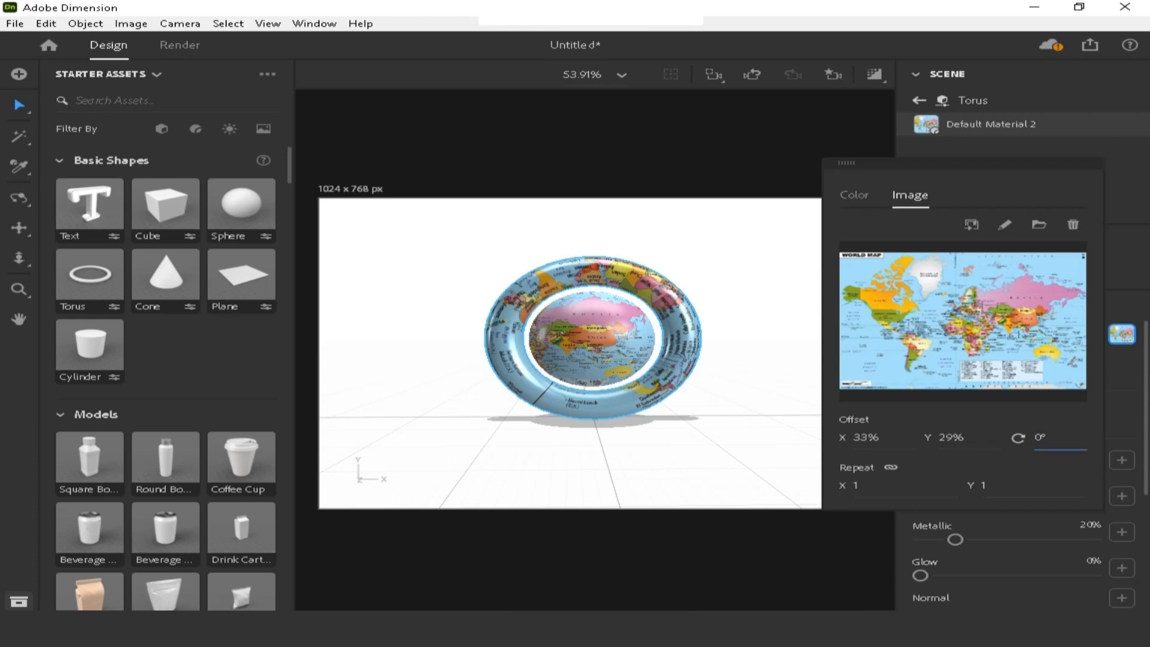
pyautogui.click(767, 371)
pyautogui.scroll(-2, 767, 372)
pyautogui.moveTo(767, 371); pyautogui.dragTo(734, 382, button='right')
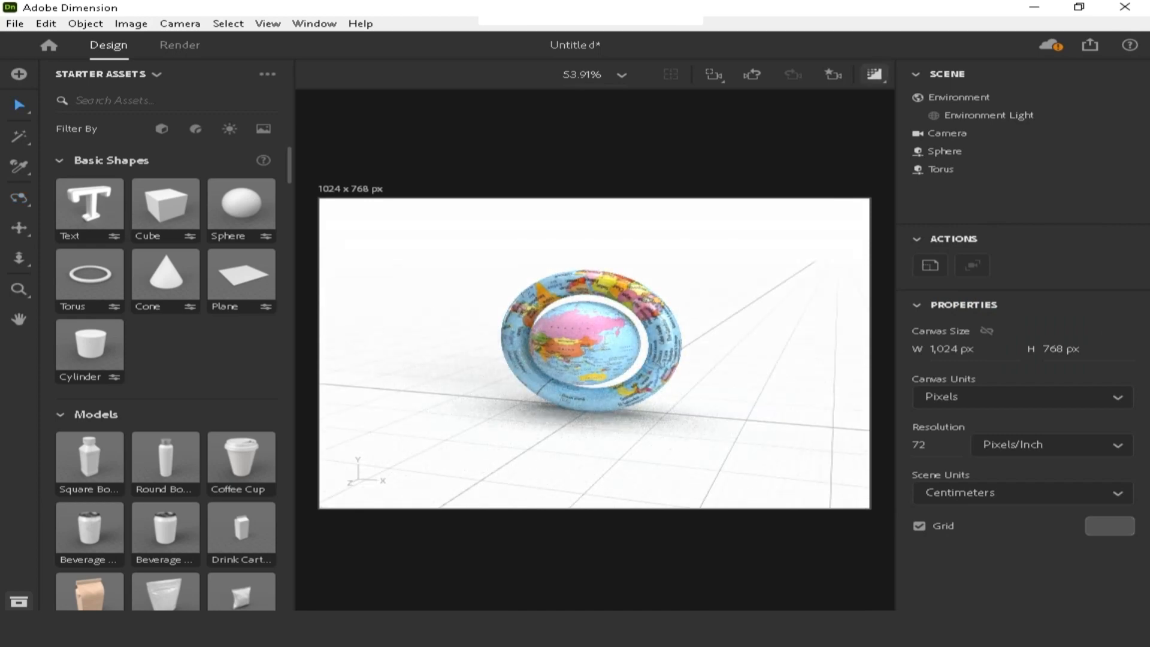
pyautogui.click(959, 97)
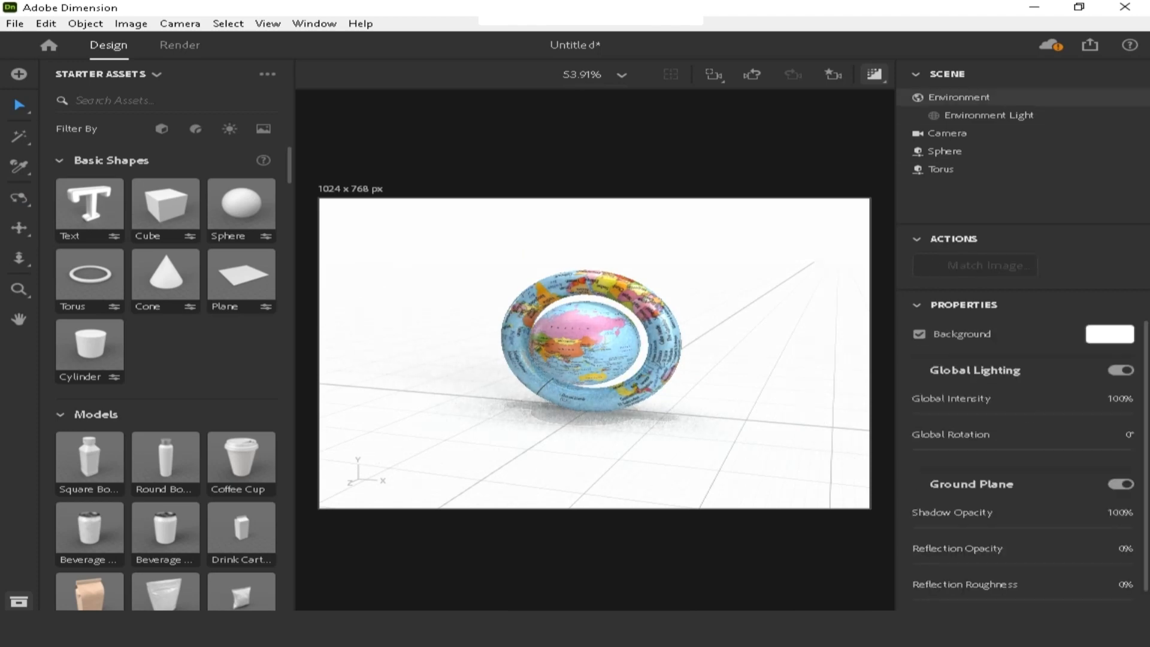
pyautogui.click(1110, 334)
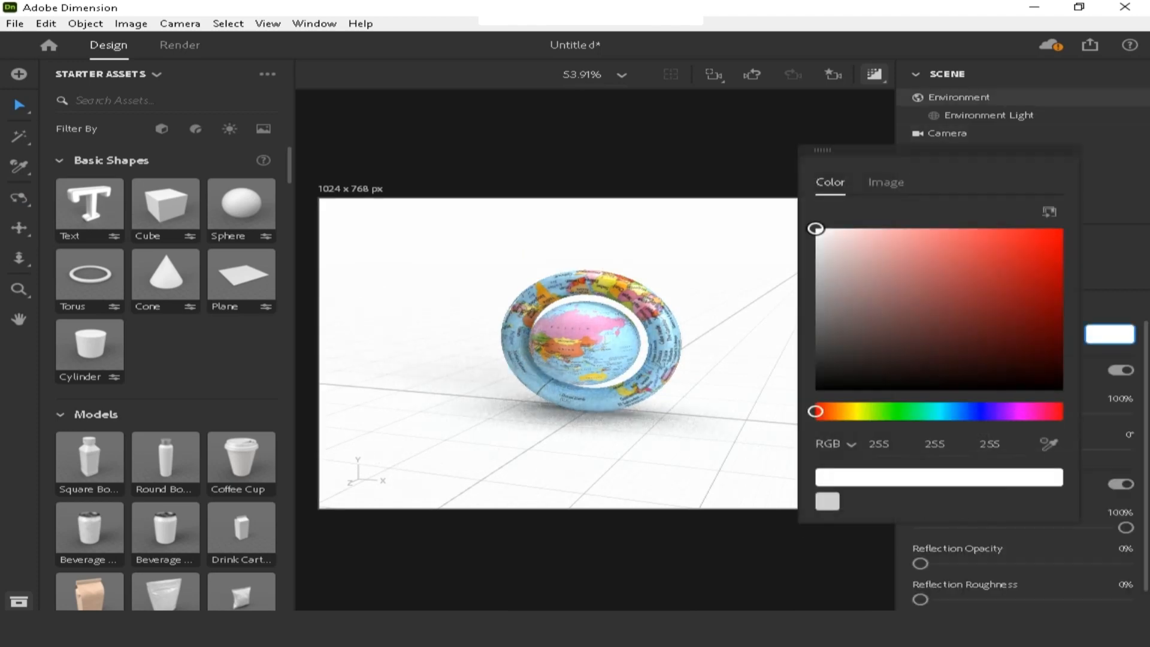
pyautogui.click(886, 182)
pyautogui.click(971, 330)
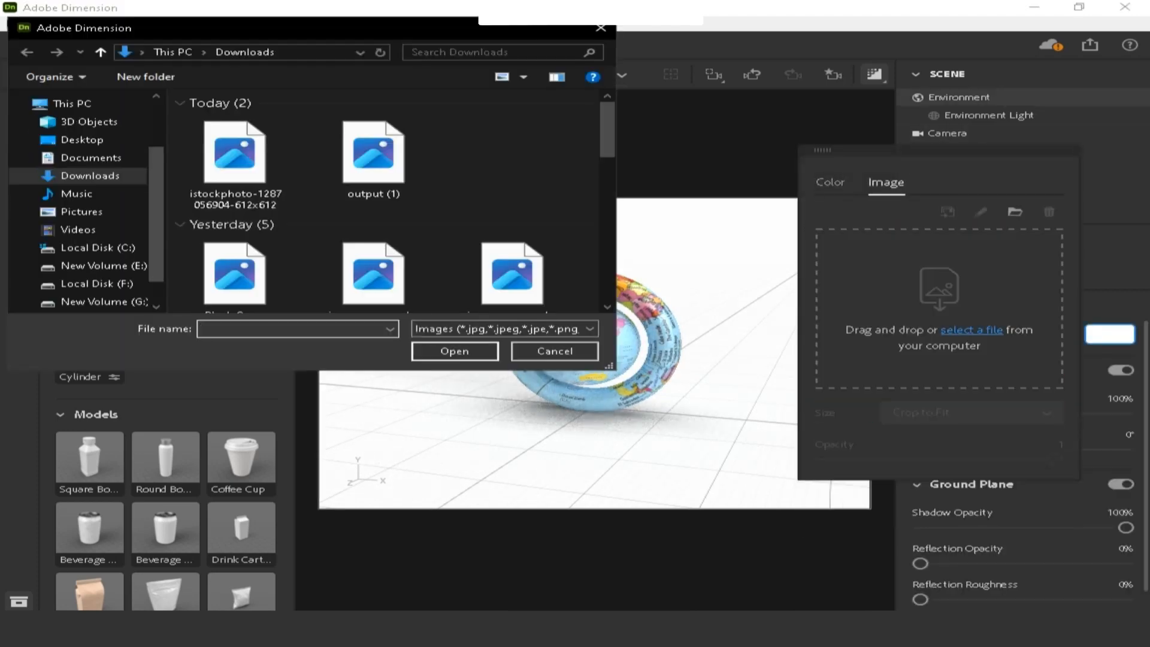
pyautogui.doubleClick(235, 162)
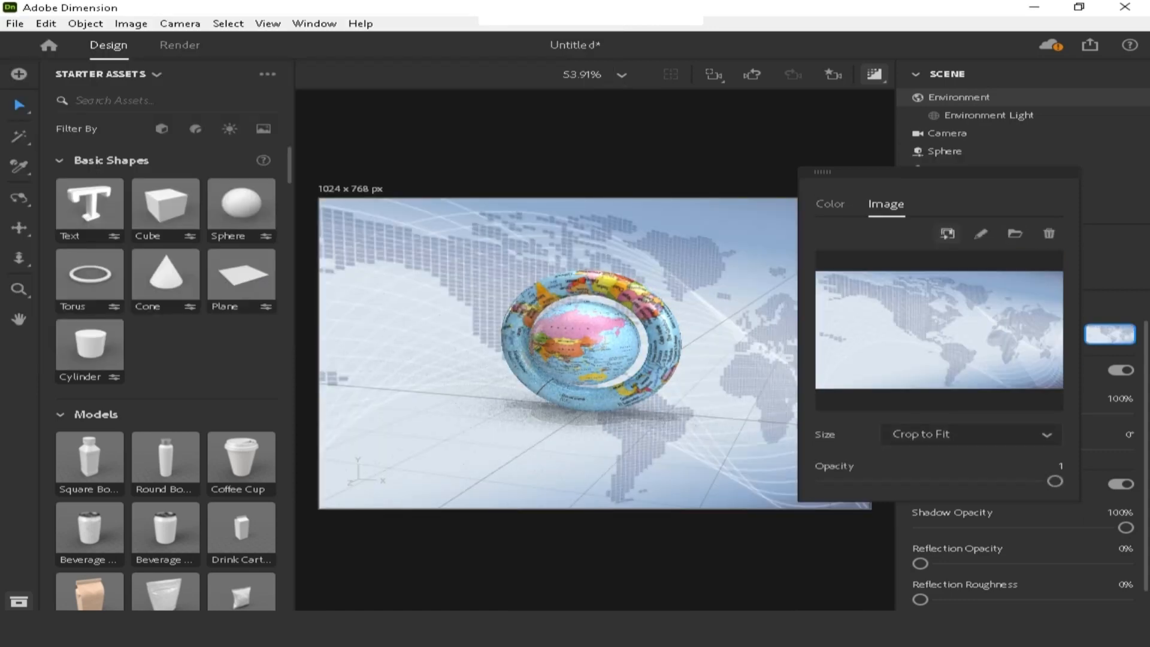
pyautogui.click(707, 557)
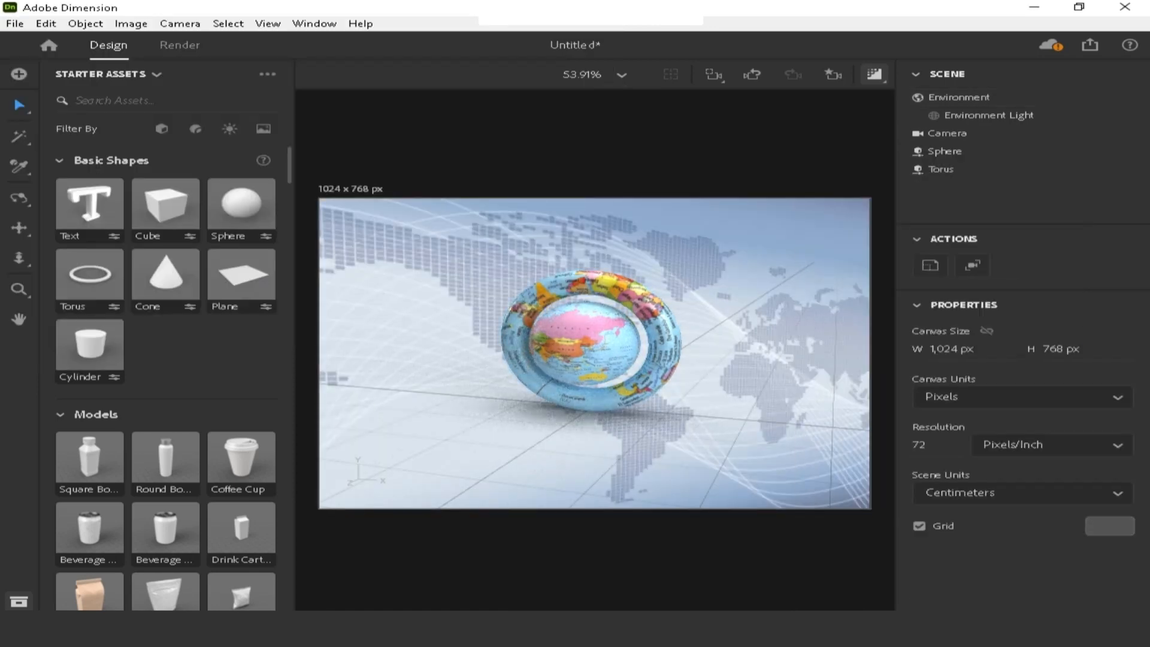
pyautogui.moveTo(509, 360); pyautogui.dragTo(845, 361, button='right')
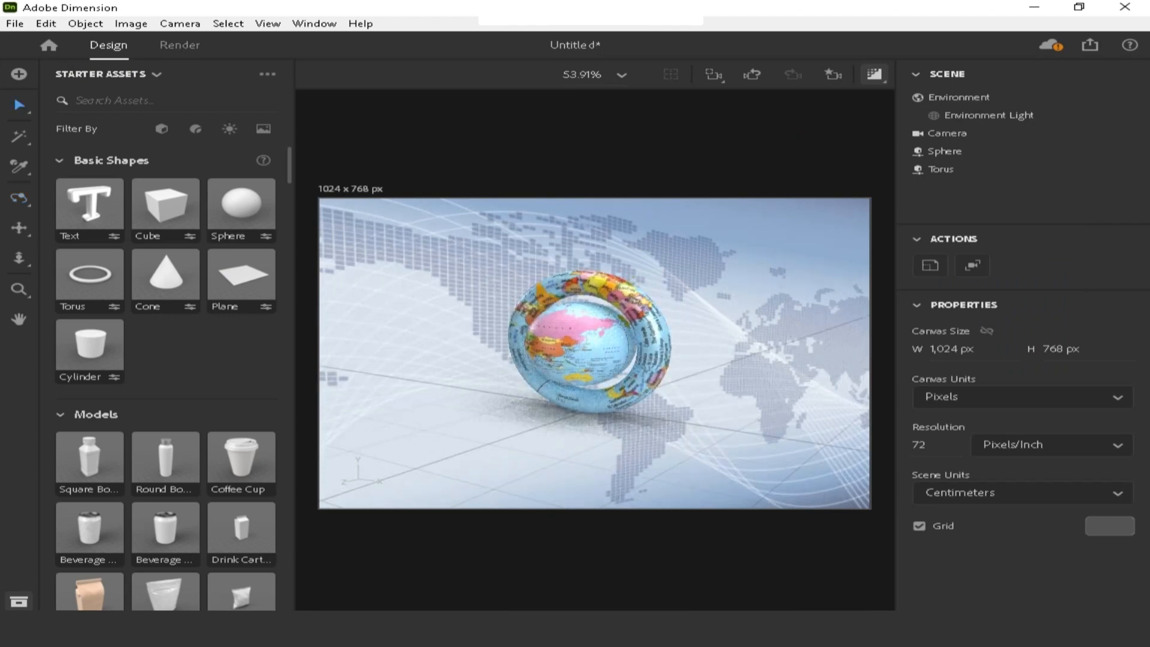
pyautogui.moveTo(599, 360)
pyautogui.mouseDown(button='right')
pyautogui.moveTo(653, 360)
pyautogui.moveTo(527, 359)
pyautogui.moveTo(593, 361)
pyautogui.mouseUp(button='right')
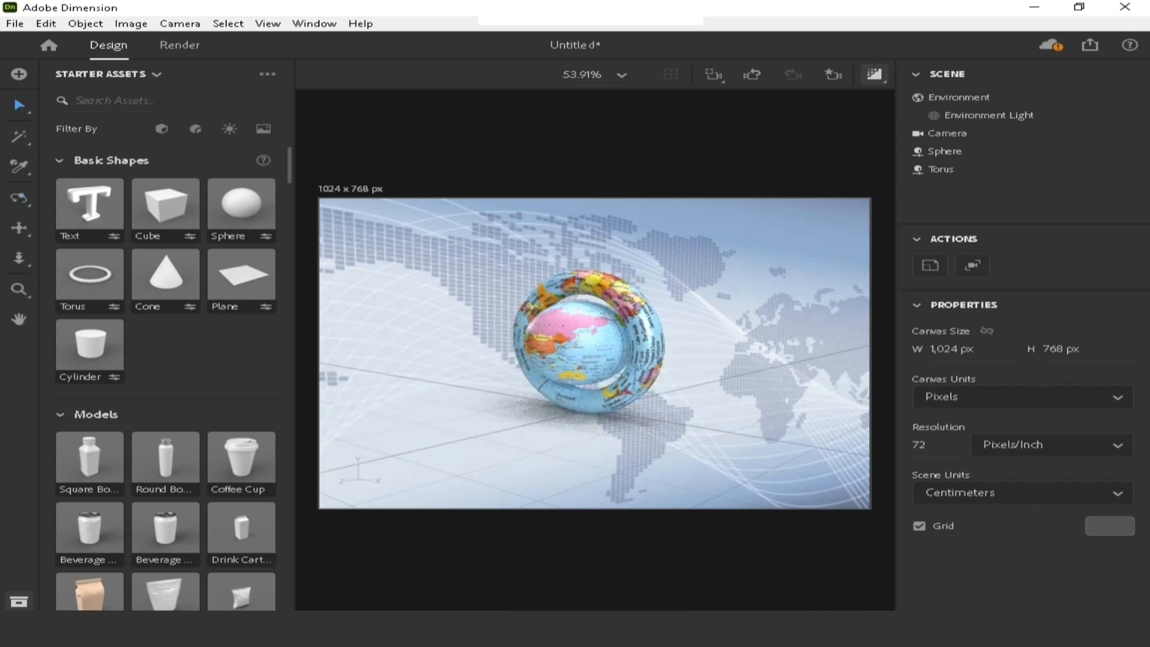
# Set the render quality to Medium in the render settings and return to the design workspace.
pyautogui.click(179, 45)
pyautogui.click(1024, 167)
pyautogui.click(955, 190)
pyautogui.click(1023, 166)
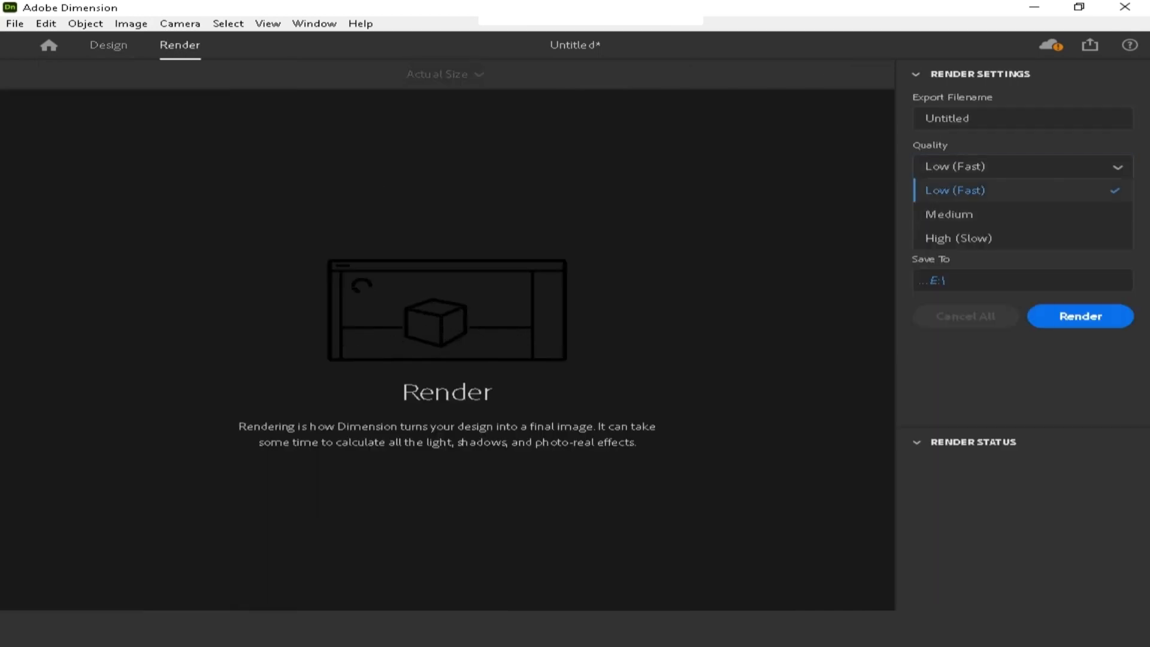
pyautogui.click(950, 214)
pyautogui.click(1023, 167)
pyautogui.click(1024, 167)
pyautogui.click(1023, 167)
pyautogui.click(1024, 167)
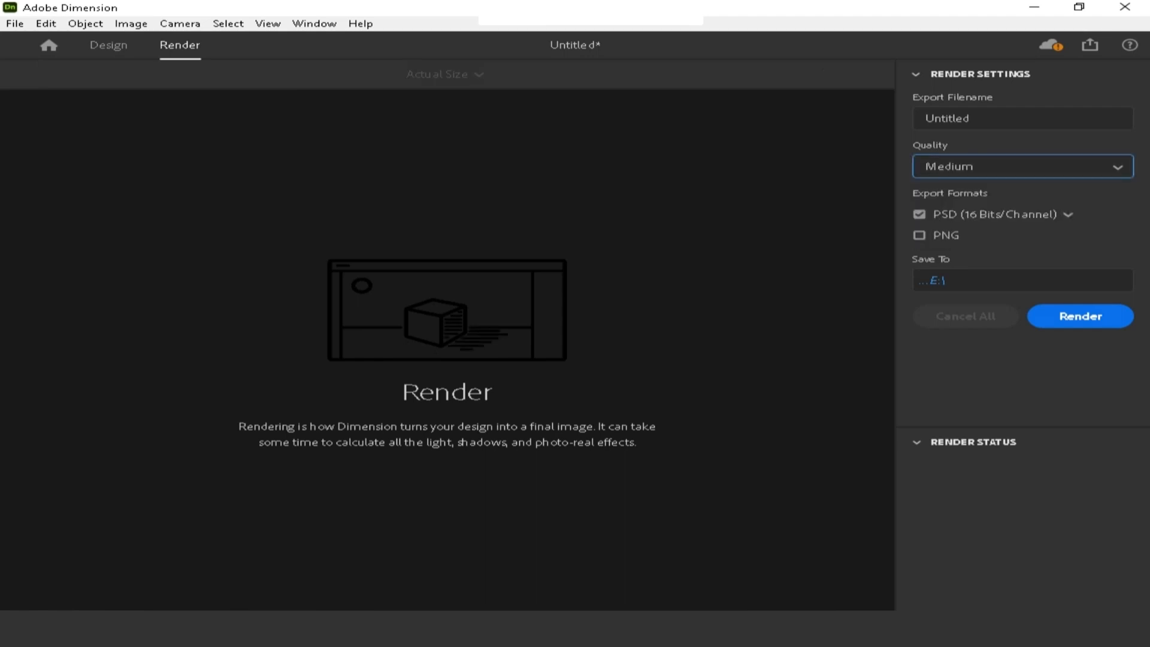
pyautogui.click(108, 46)
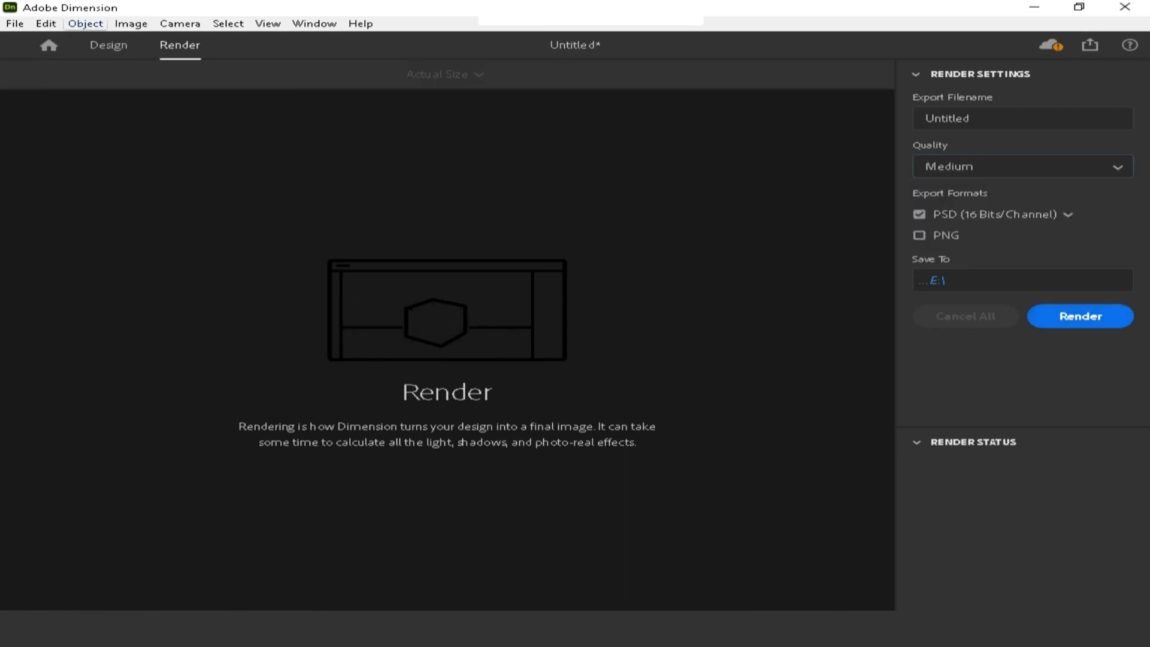